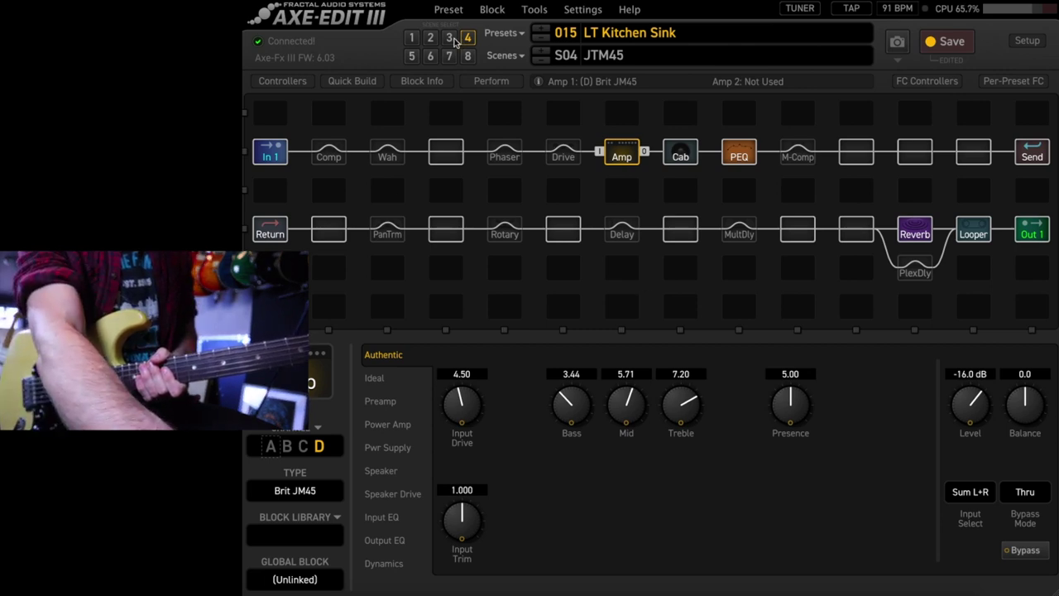
Step: Inspect the JTM45 scene's four cab slots, then its PEQ curve with -2 dB cuts at 3000, 4000 and 4999.9 Hz
{"action": "left_click", "coordinate": [689, 157]}
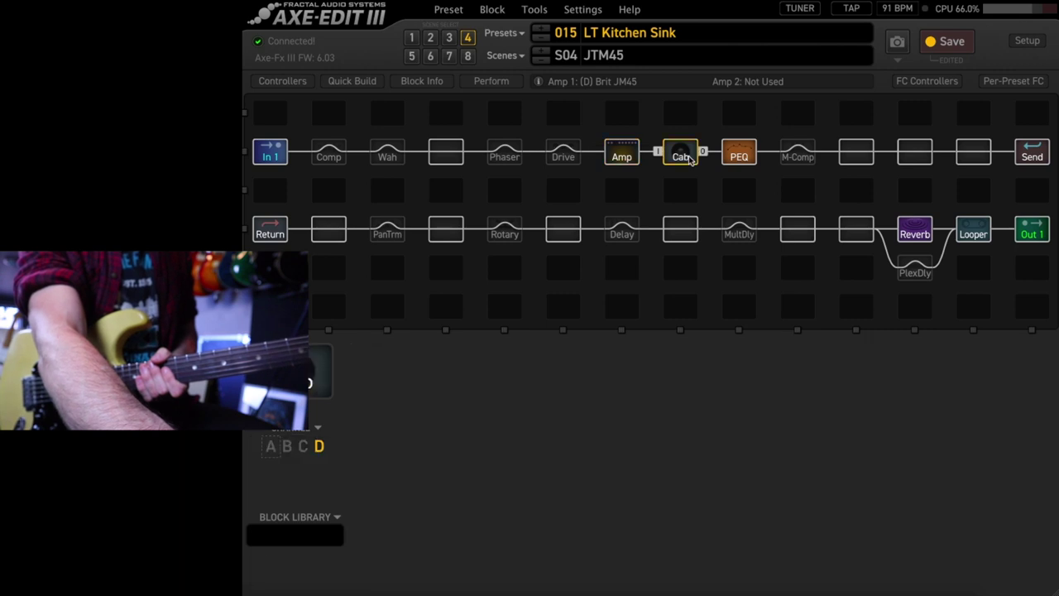
{"action": "left_click", "coordinate": [403, 356]}
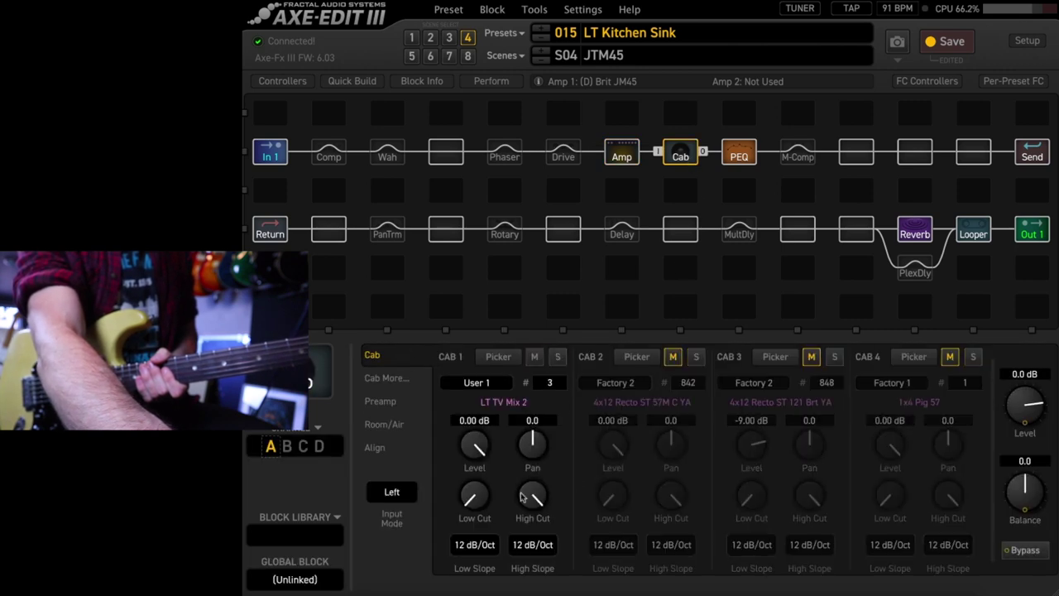
{"action": "left_click", "coordinate": [745, 154]}
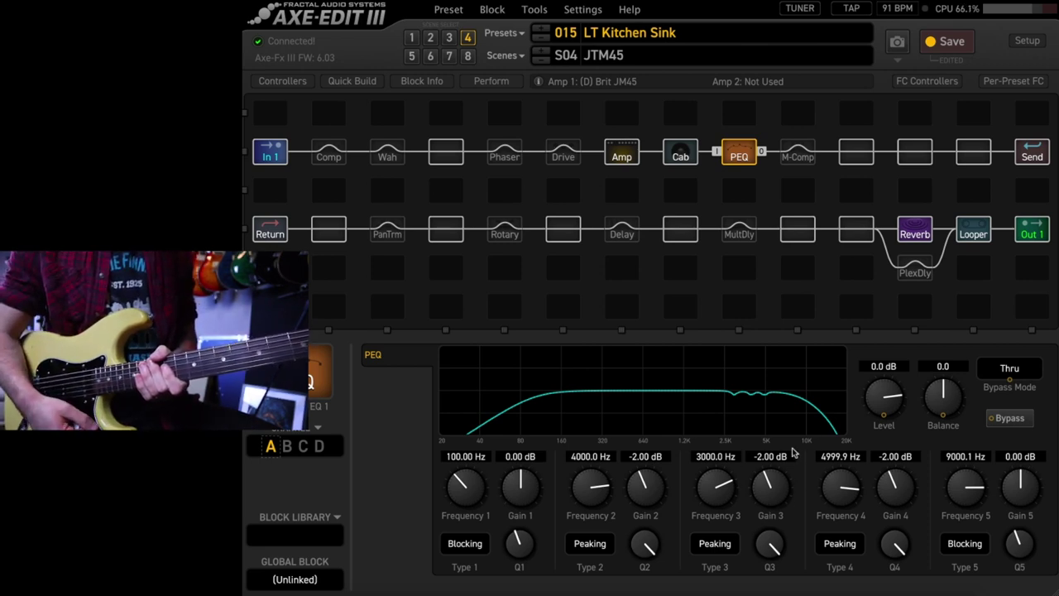
Step: View the Recording Studio C reverb, then the Brit JM45 amp (Drive 4.50, Bass 3.44, Mid 5.71, Treble 7.20)
{"action": "left_click", "coordinate": [911, 225]}
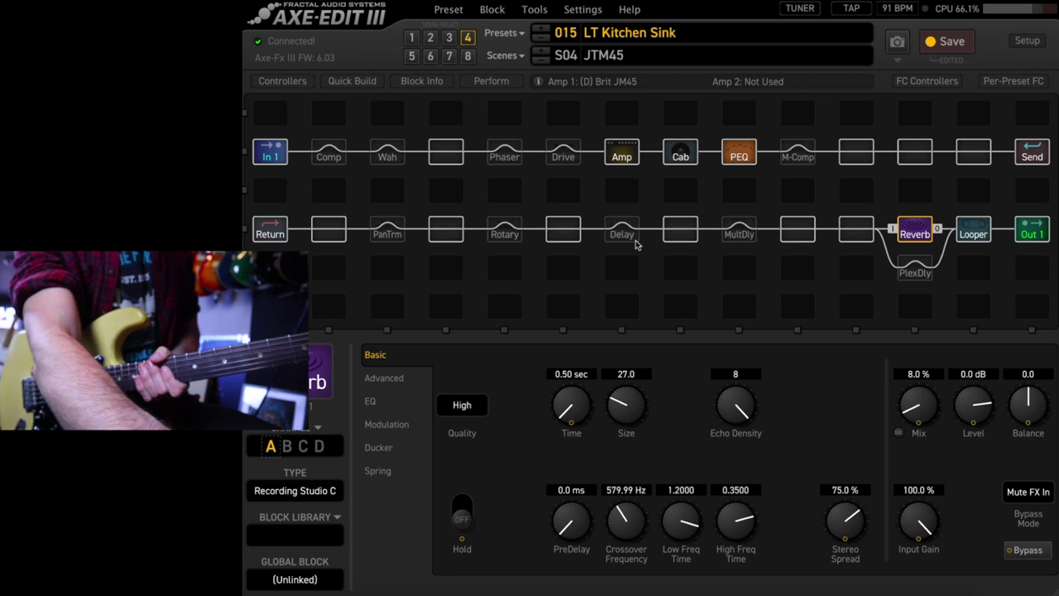
{"action": "left_click", "coordinate": [619, 149]}
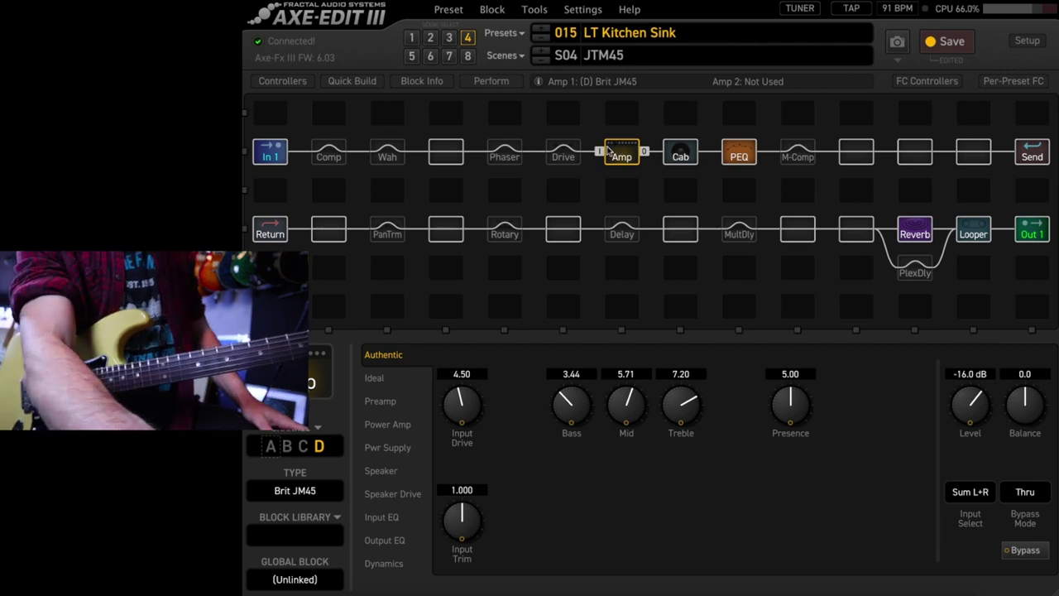
Step: Open the FET Boost drive (Drive 2.19, Tone 6.00, Level 10.00) and toggle its bypass
{"action": "left_click", "coordinate": [567, 152]}
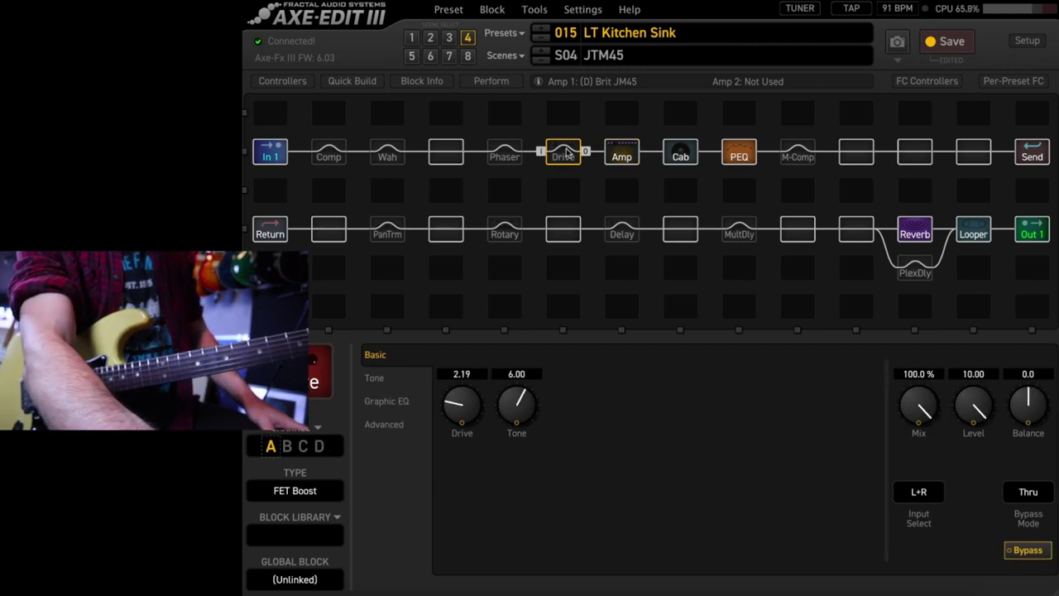
{"action": "left_click", "coordinate": [568, 152]}
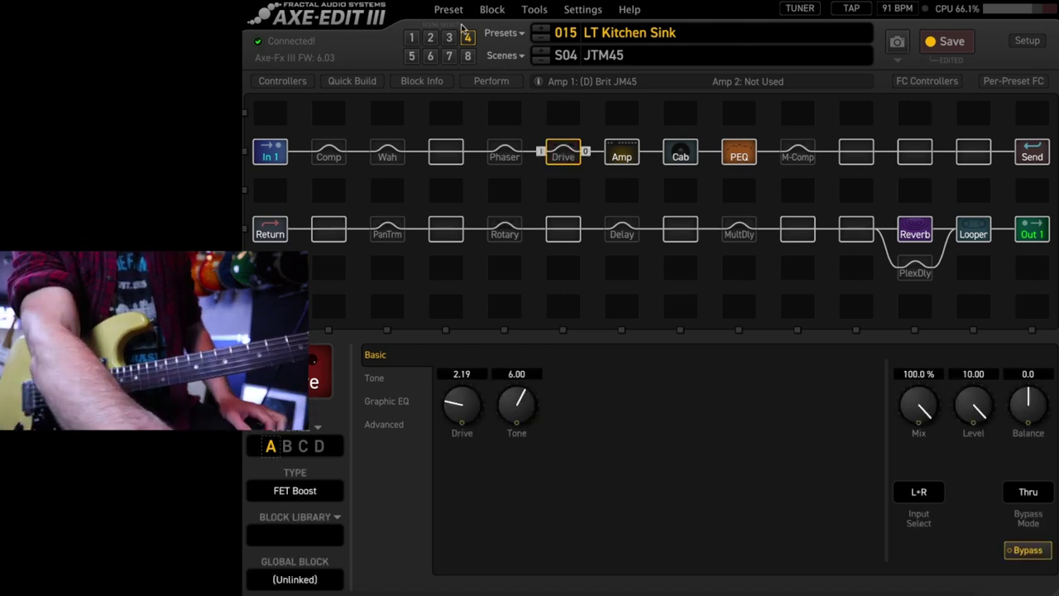
Step: On scene S02 Blues Jr, review the London Plate reverb, compressor and Jr Blues Fat amp
{"action": "left_click", "coordinate": [431, 38]}
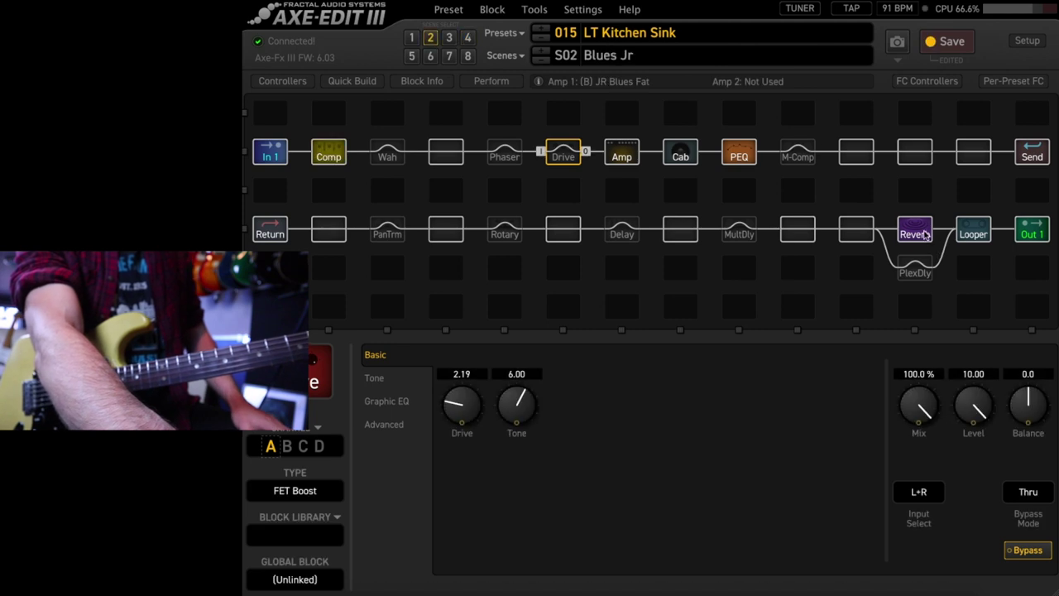
{"action": "left_click", "coordinate": [926, 234]}
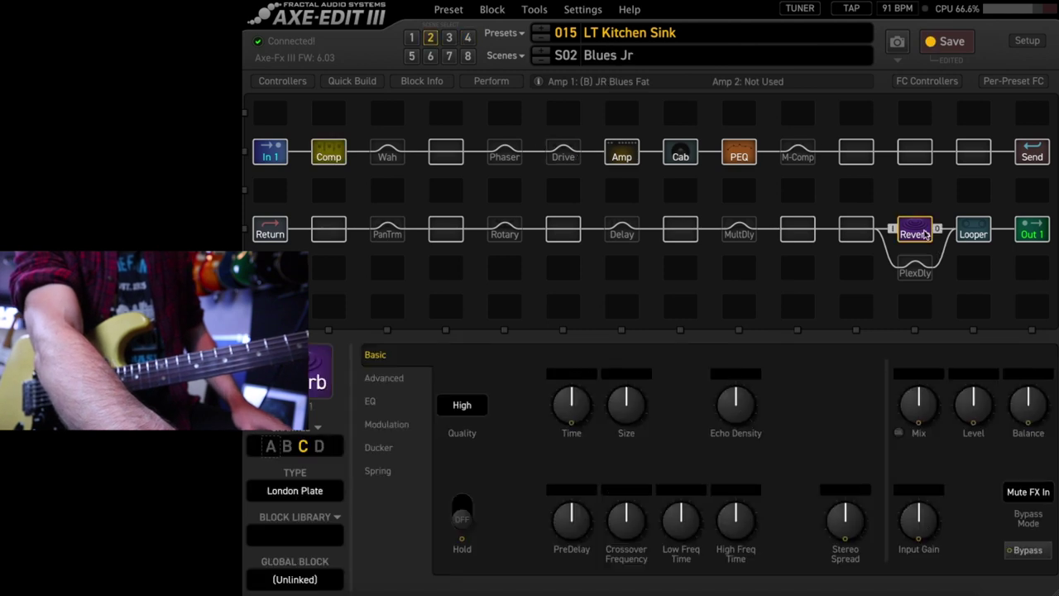
{"action": "left_click", "coordinate": [329, 153]}
{"action": "left_click", "coordinate": [622, 154]}
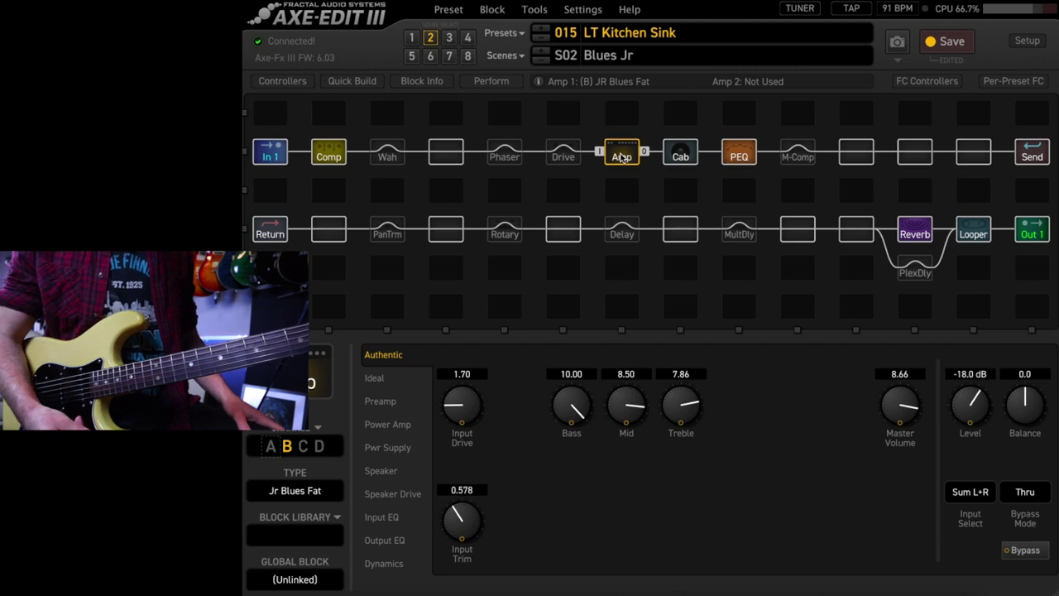
Step: On scene S01 Atomica, view the Script 90 phaser: Rate 0.188 Hz, Depth 9.03, Mix 50%
{"action": "left_click", "coordinate": [410, 38]}
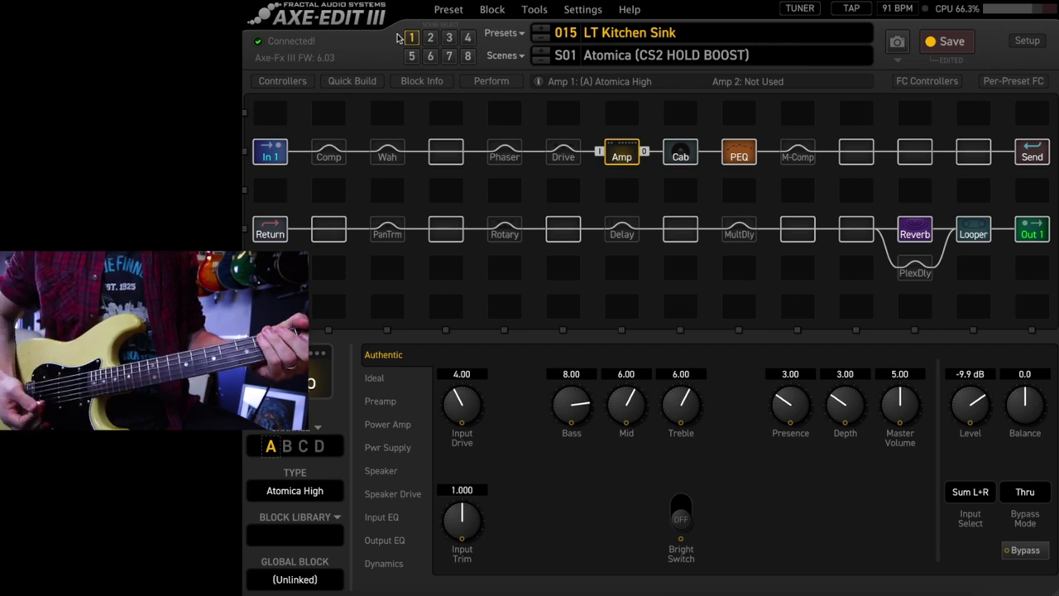
{"action": "left_click", "coordinate": [513, 154]}
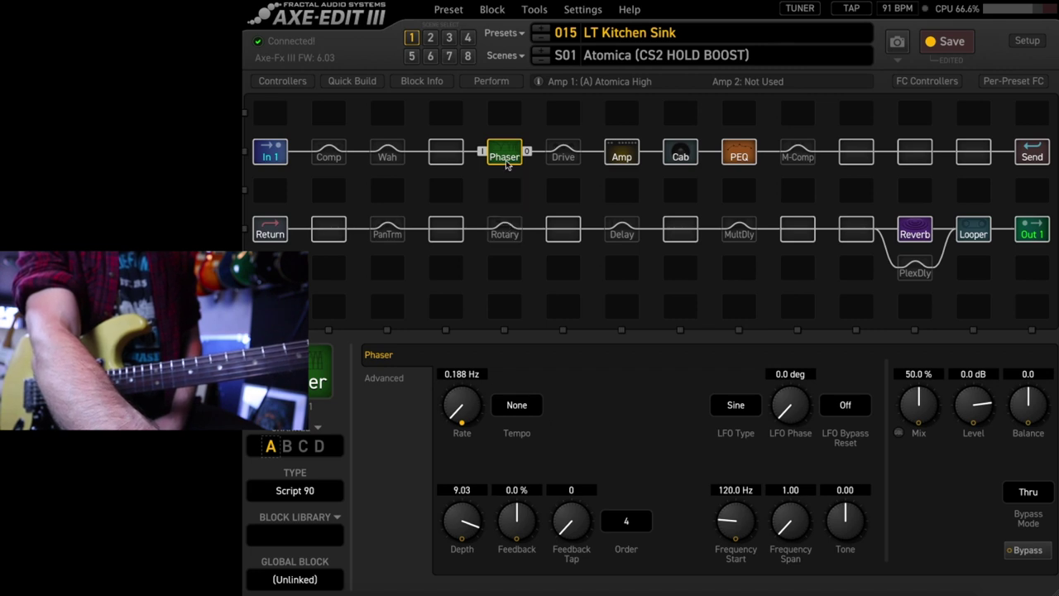
Step: Bypass the Atomica scene's FET Boost drive (Drive 2.19, Tone 6.00, Level 10.00)
{"action": "left_click", "coordinate": [562, 156]}
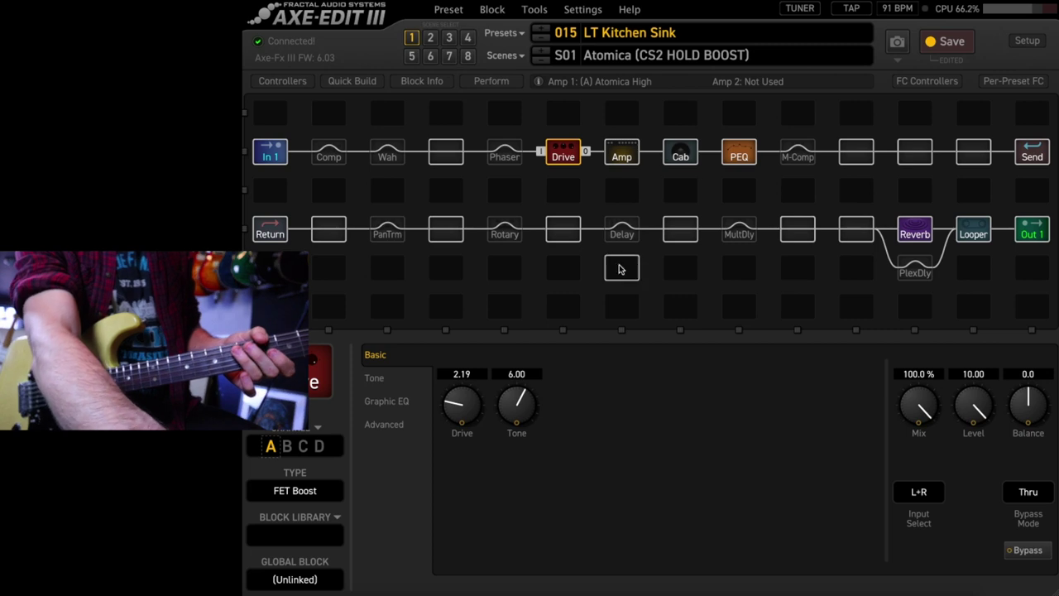
{"action": "left_click", "coordinate": [575, 161]}
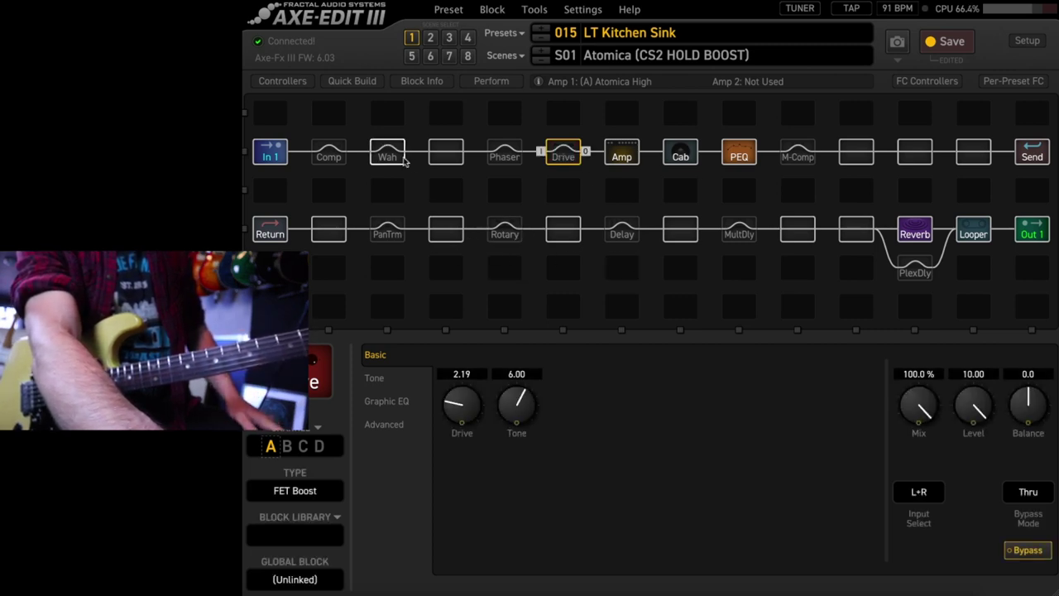
Step: On scene S03 LT C++, view the USA IIC++ amp: Input Drive 7.00, Overdrive 9.59
{"action": "left_click", "coordinate": [448, 38]}
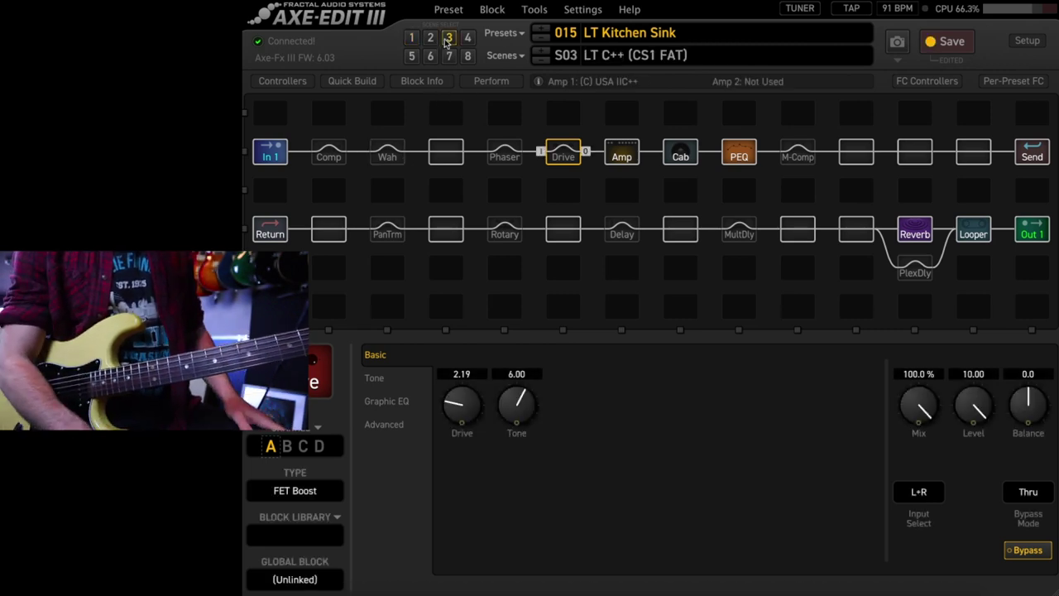
{"action": "left_click", "coordinate": [619, 156]}
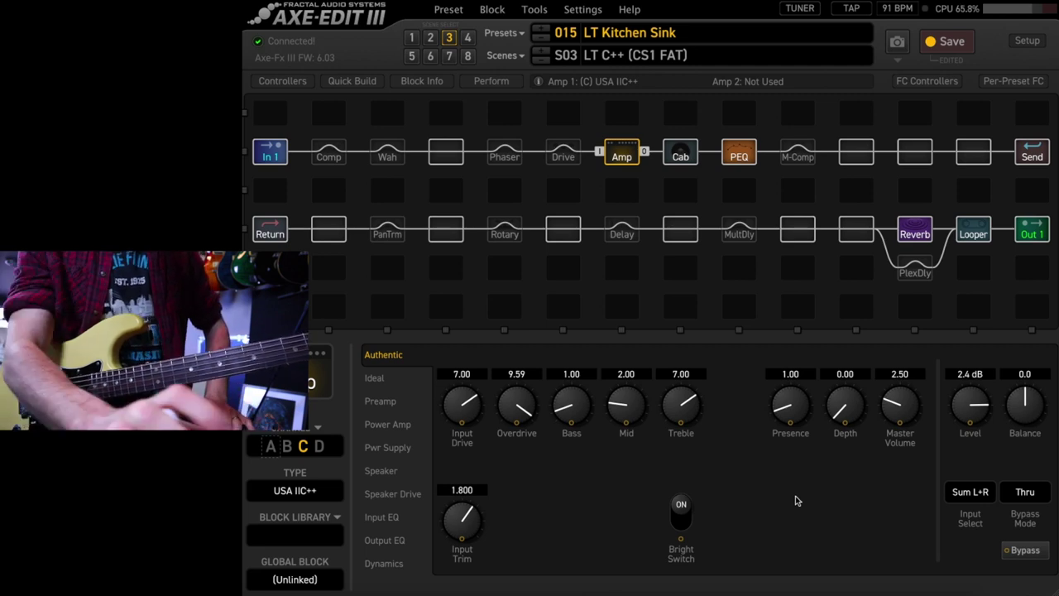
Step: Return to scene S02 Blues Jr and view the Harmonic Trem: 5 Hz rate, 80% depth, Triangle LFO
{"action": "left_click", "coordinate": [431, 38]}
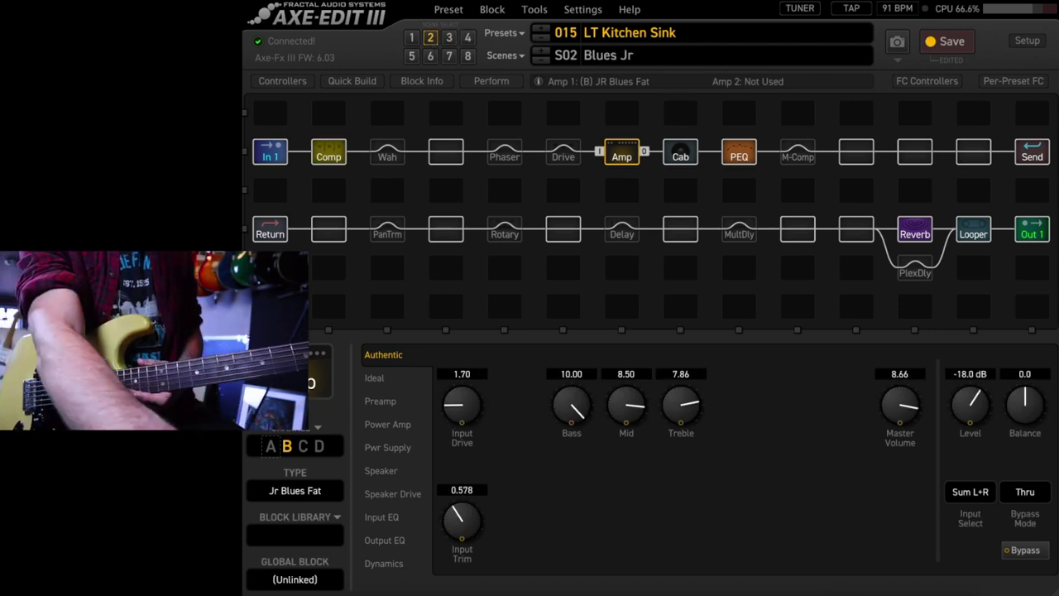
{"action": "left_click", "coordinate": [391, 234]}
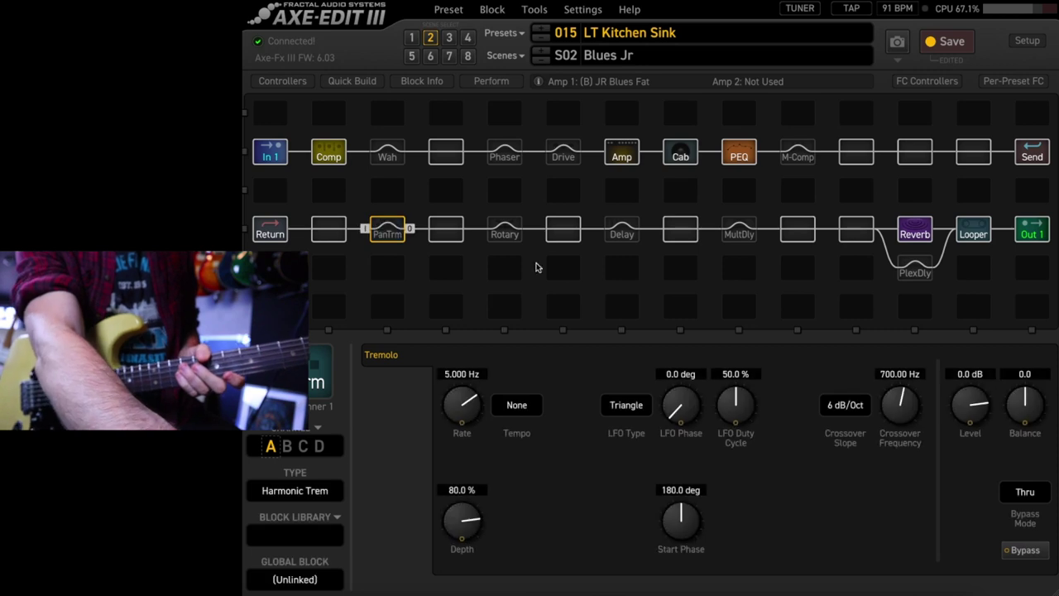
Step: View the Blues Jr rotary block: Rate 6.500 Hz, Hi/Low Depth 25%, Mix 50%
{"action": "left_click", "coordinate": [515, 235]}
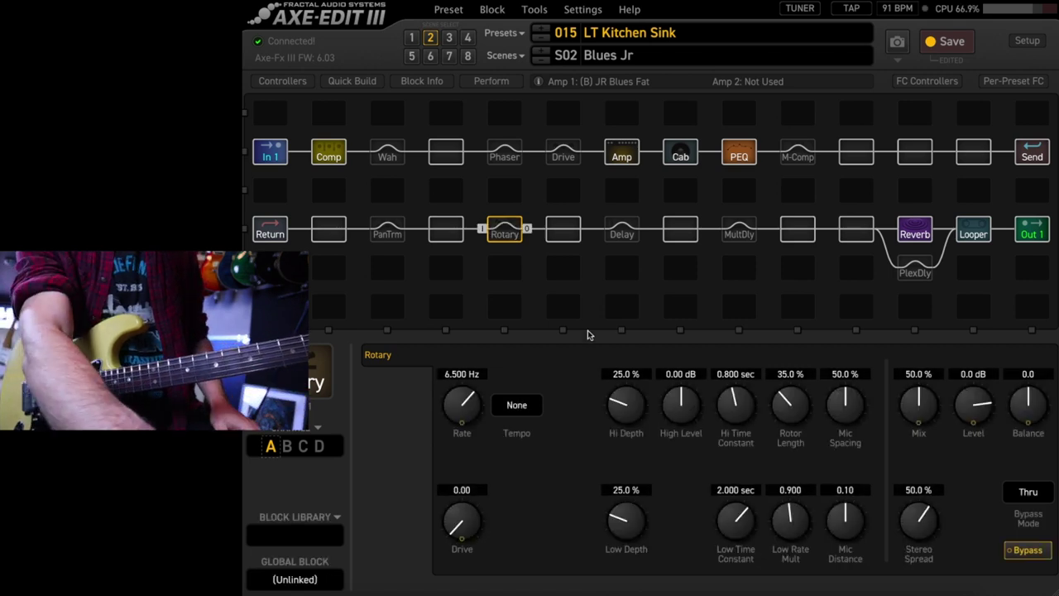
Step: Check the Dual Delay's ducker and diffuser, then open the Quad-Tap Delay (3.0 ms, 6.0 ms, 35% mix)
{"action": "left_click", "coordinate": [625, 235]}
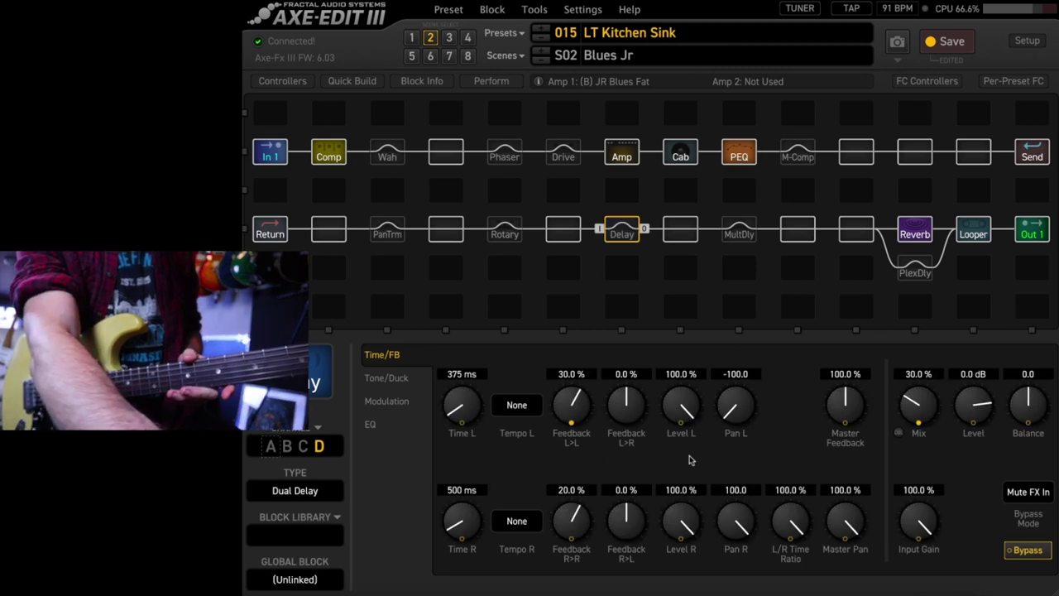
{"action": "left_click", "coordinate": [385, 385]}
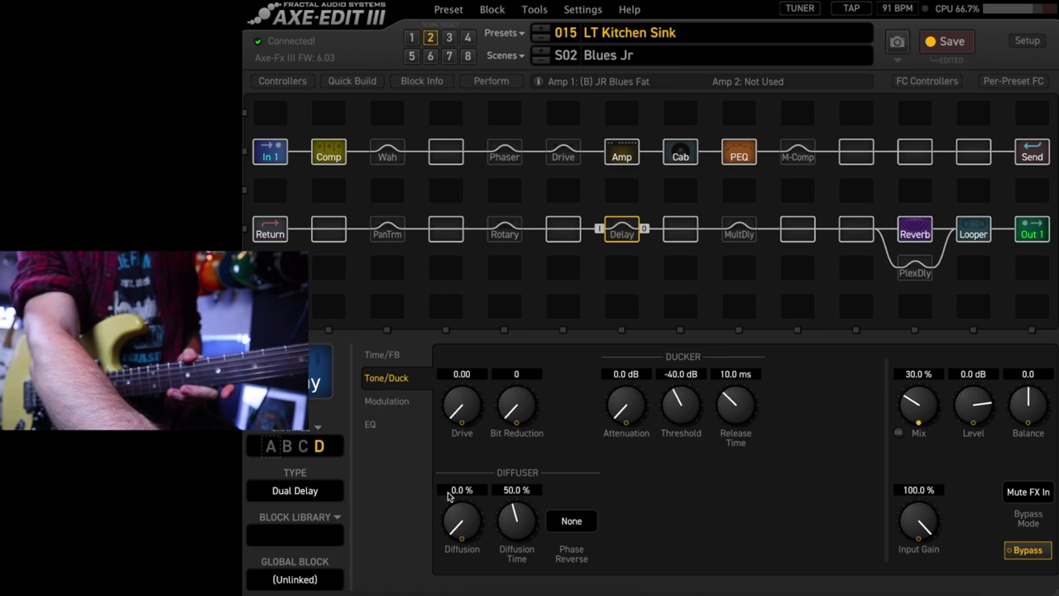
{"action": "left_click", "coordinate": [739, 230]}
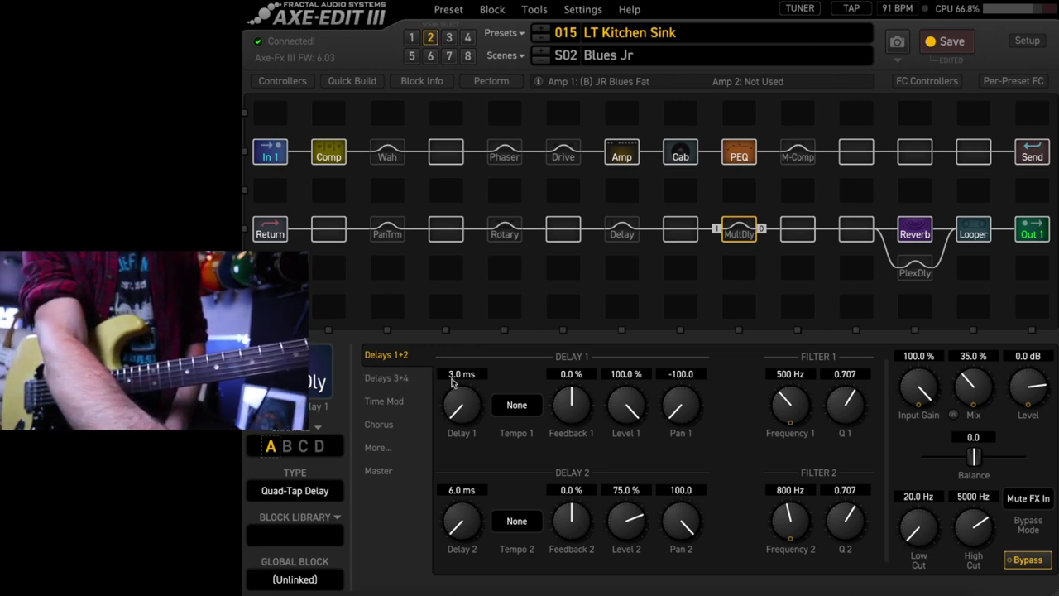
{"action": "left_click", "coordinate": [403, 379]}
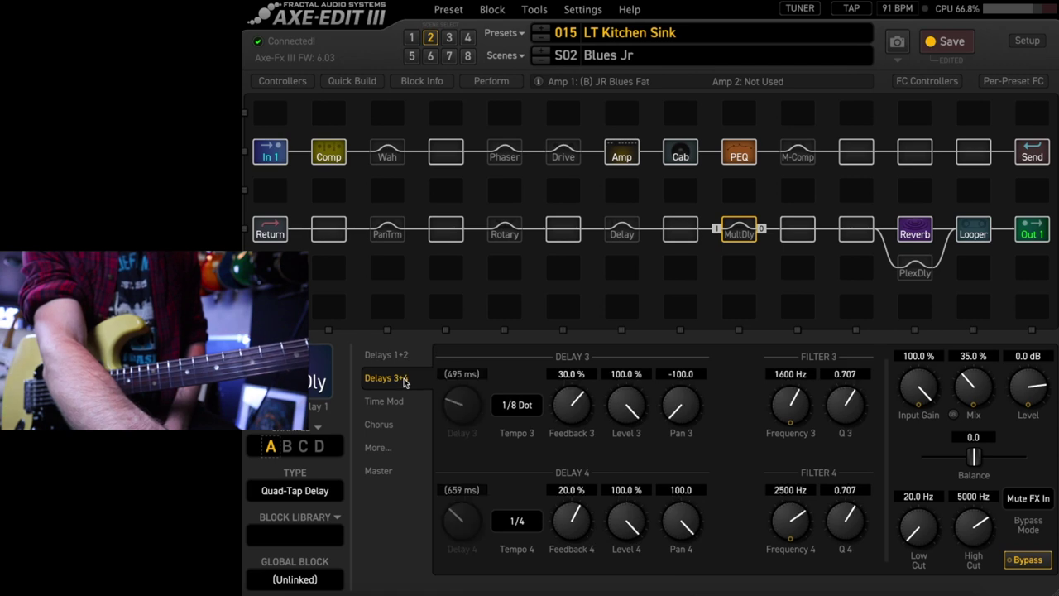
{"action": "left_click", "coordinate": [392, 425]}
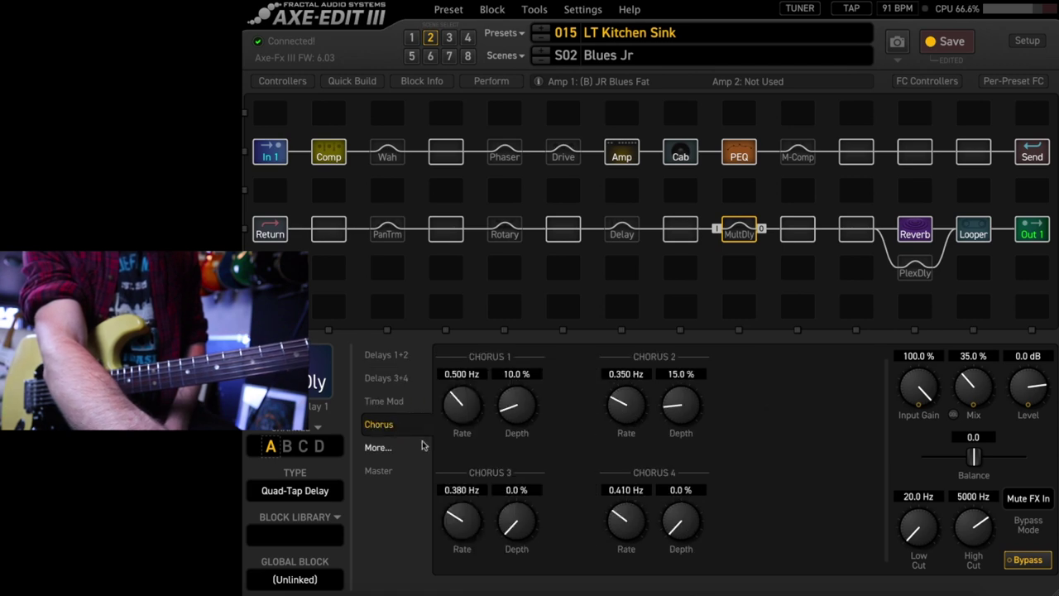
{"action": "left_click", "coordinate": [403, 356]}
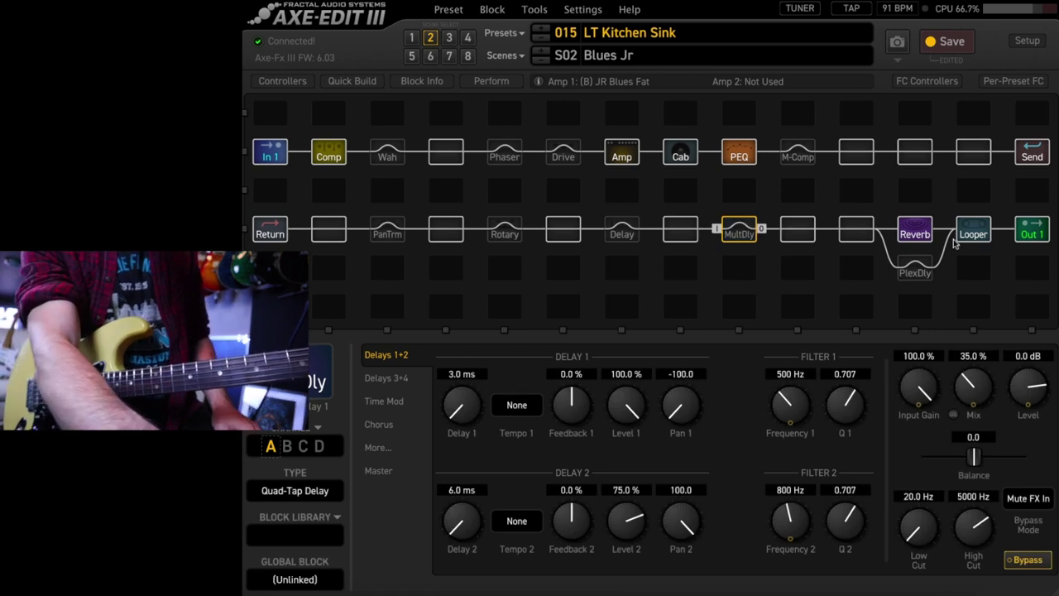
Step: Open the PlexDly block's Plex Verb settings (Reverb Size 50.0%, Decay 5.00 sec, Mix 100.0%)
{"action": "left_click", "coordinate": [917, 269]}
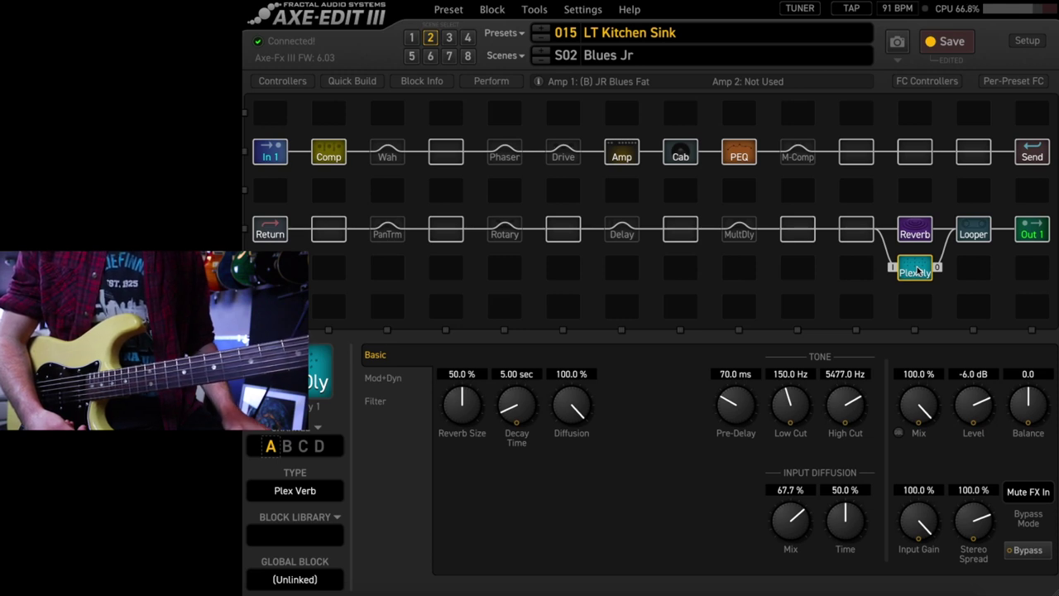
Step: Select the MultDly and Rotary blocks, then open the Script 90 phaser and toggle its bypass
{"action": "left_click", "coordinate": [741, 232]}
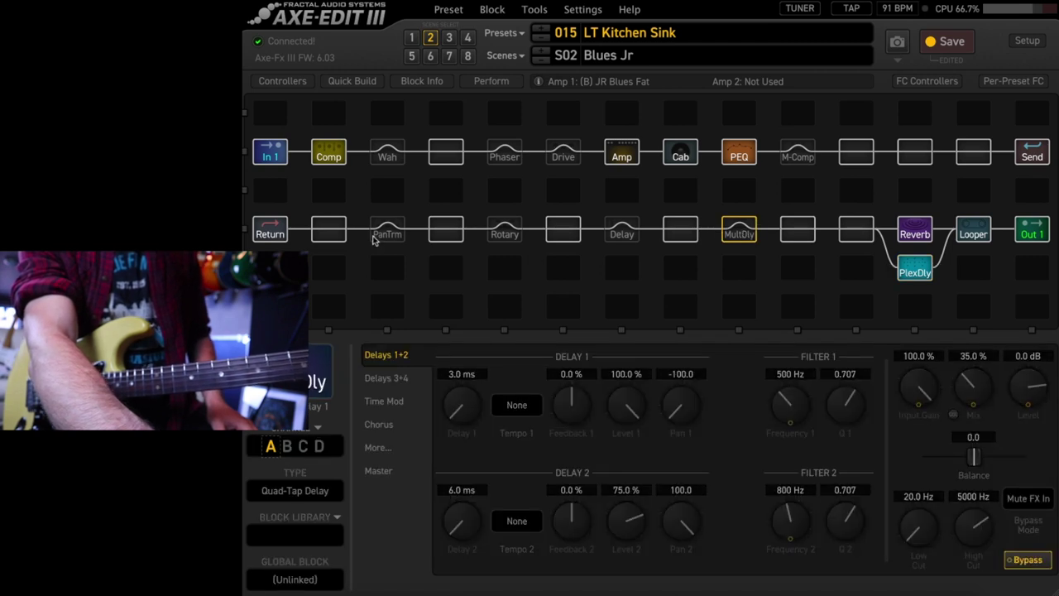
{"action": "left_click", "coordinate": [509, 235]}
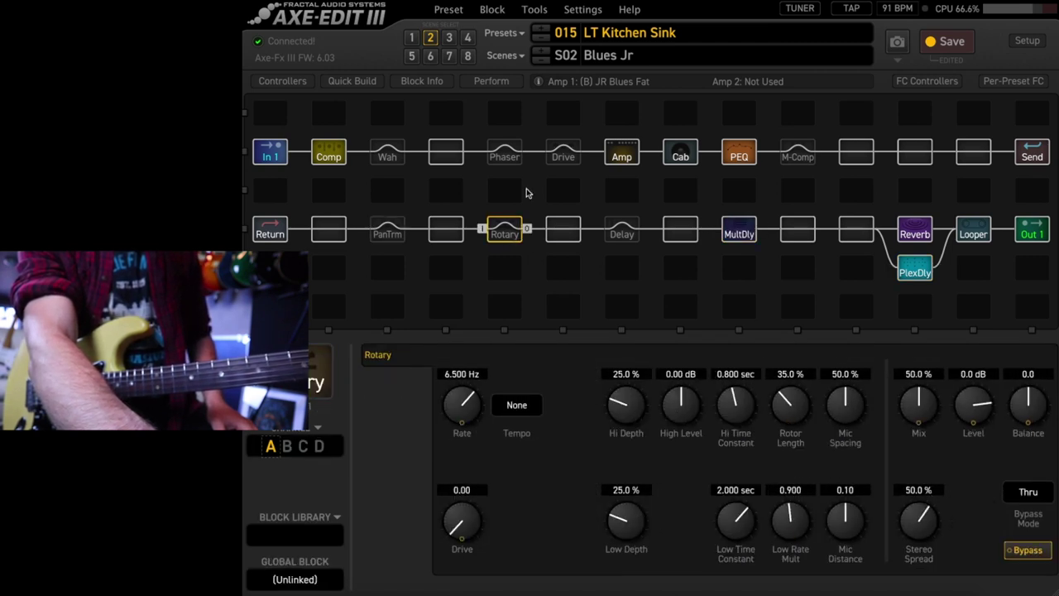
{"action": "left_click", "coordinate": [502, 158]}
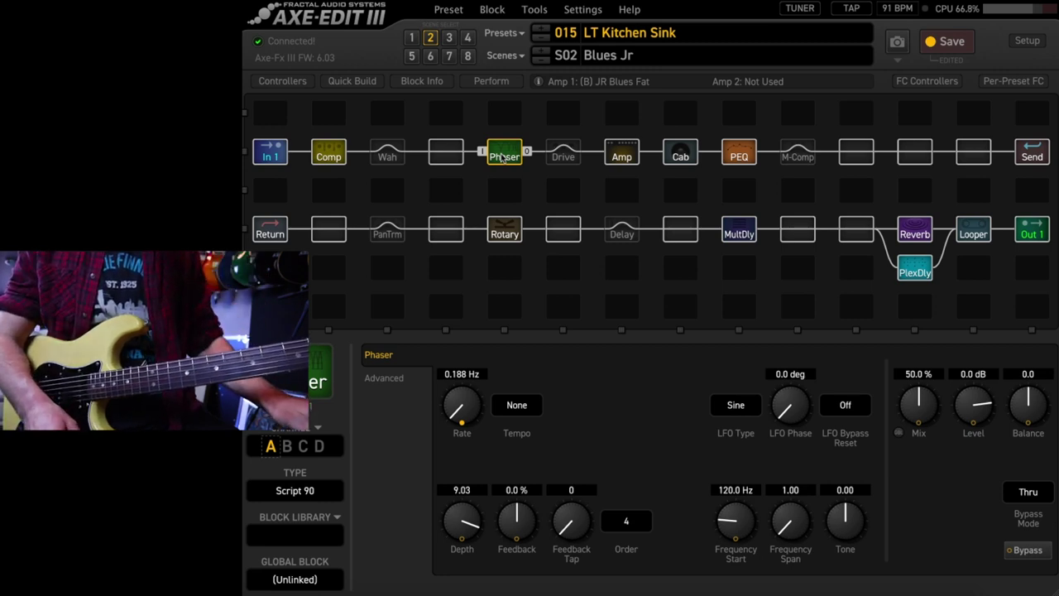
{"action": "left_click", "coordinate": [504, 157]}
Step: Bypass the phaser, then step through the Rotary, London Plate, Plex Verb and Quad-Tap blocks
{"action": "left_click", "coordinate": [501, 158]}
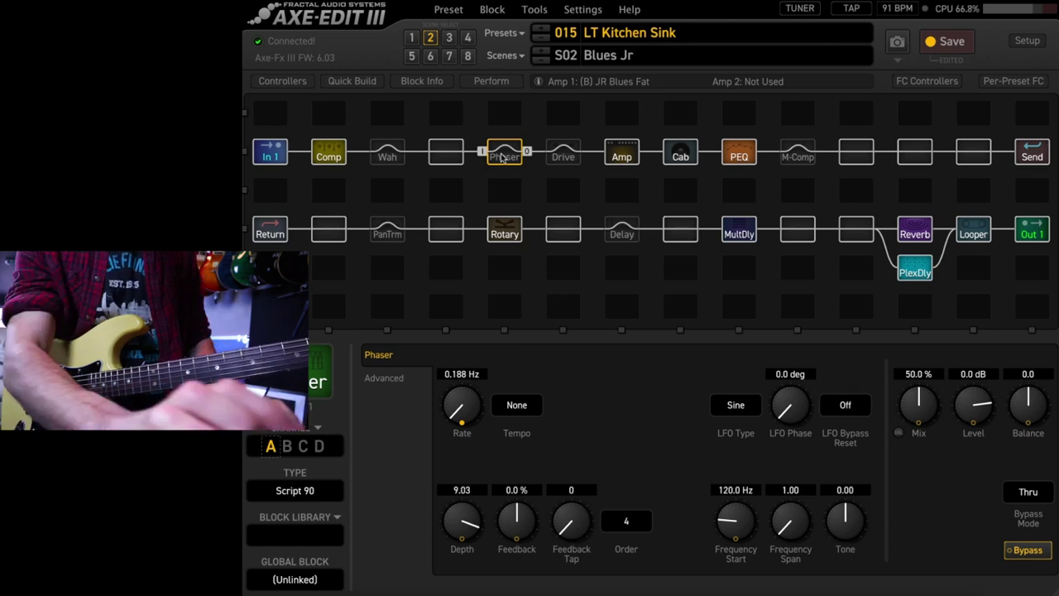
{"action": "left_click", "coordinate": [501, 235]}
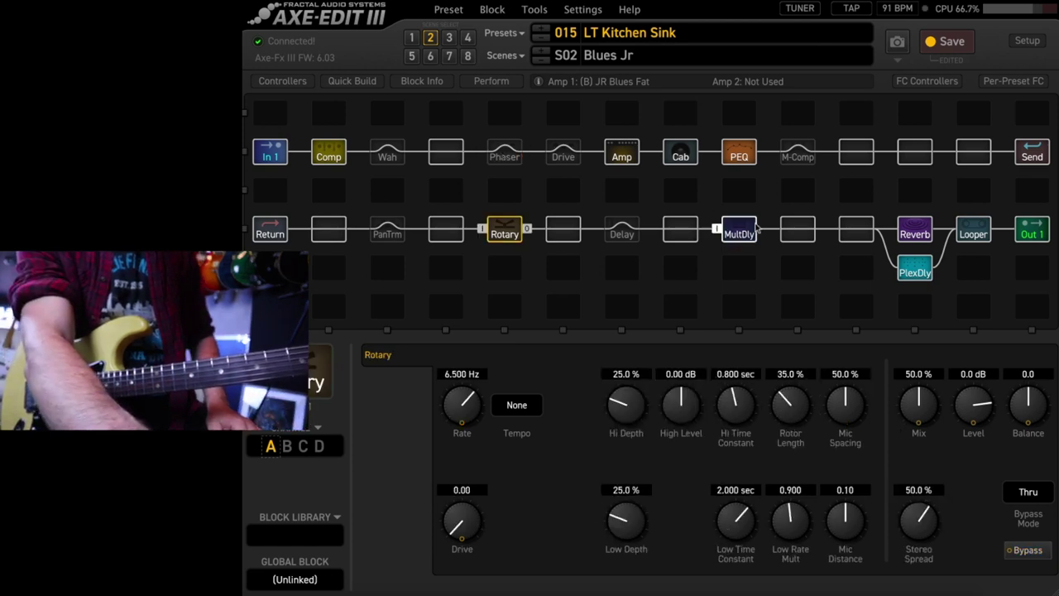
{"action": "left_click", "coordinate": [915, 230]}
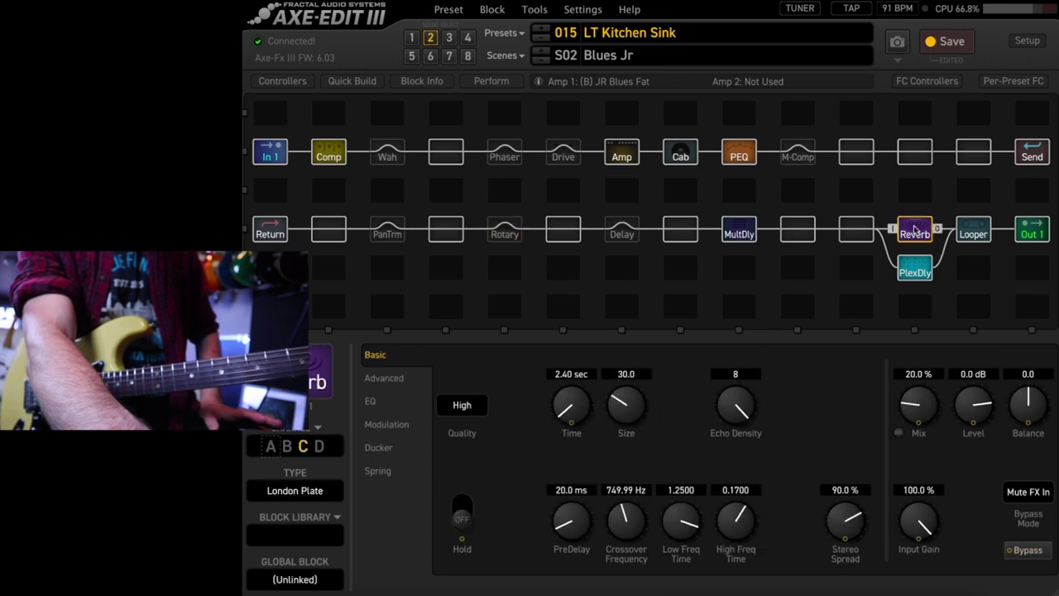
{"action": "left_click", "coordinate": [917, 270]}
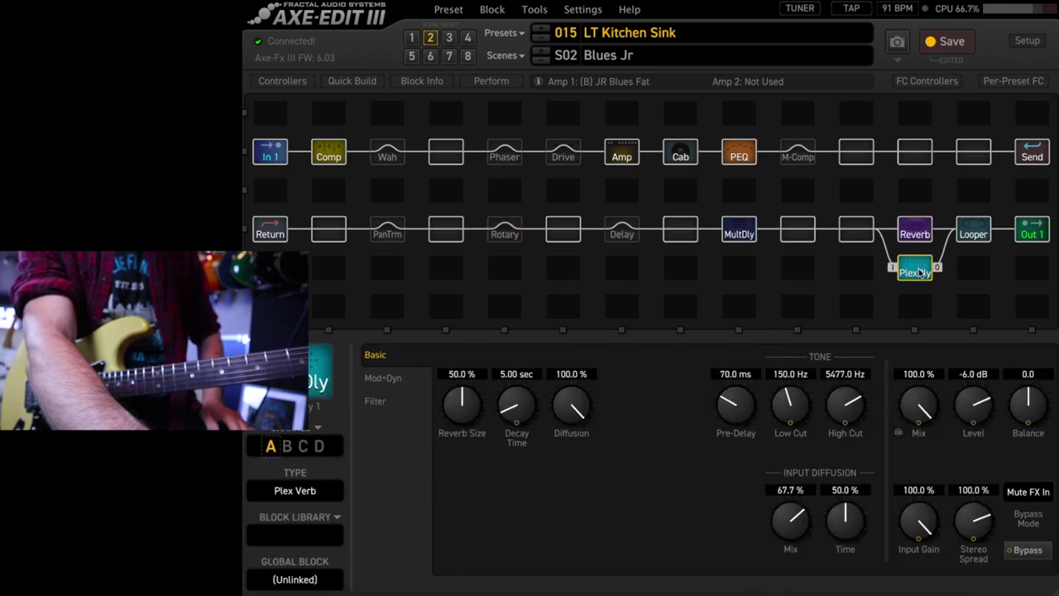
{"action": "left_click", "coordinate": [741, 231]}
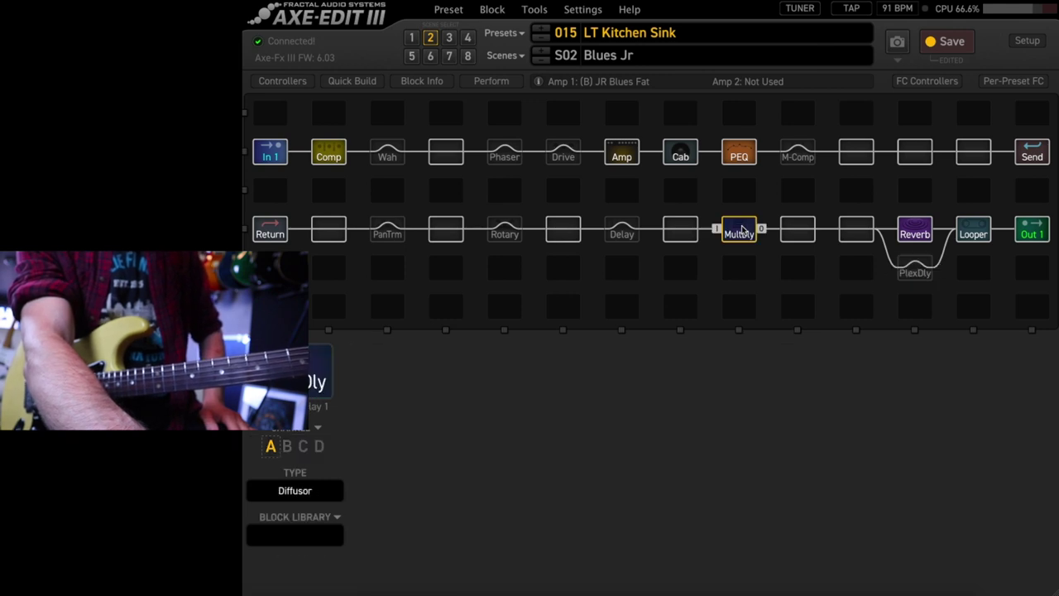
Step: Switch to scene S04 JTM45 and engage its FET Boost drive (Drive 2.19, Tone 6.00)
{"action": "left_click", "coordinate": [468, 39]}
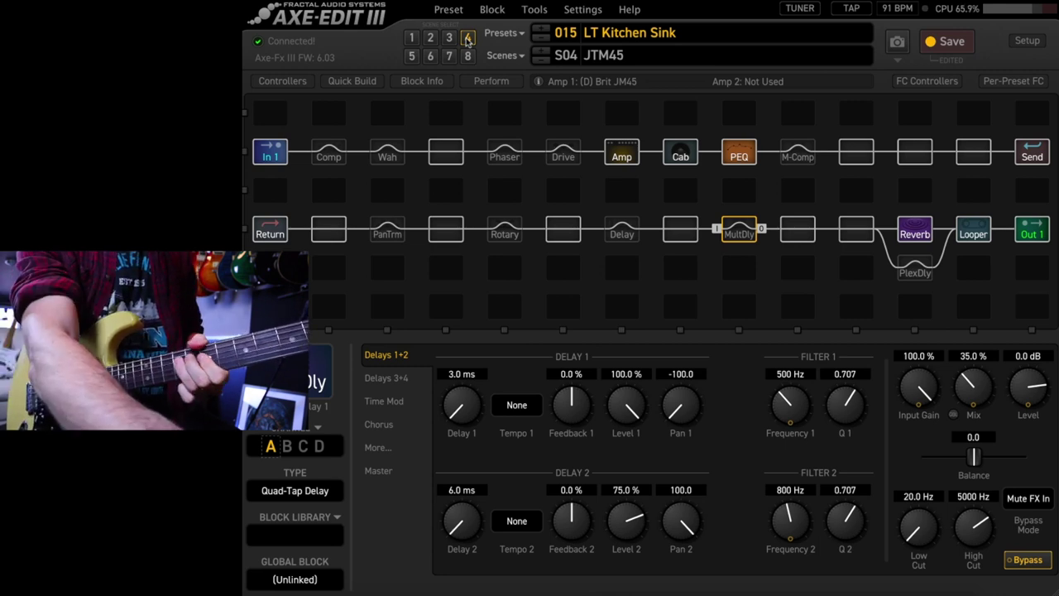
{"action": "left_click", "coordinate": [562, 153]}
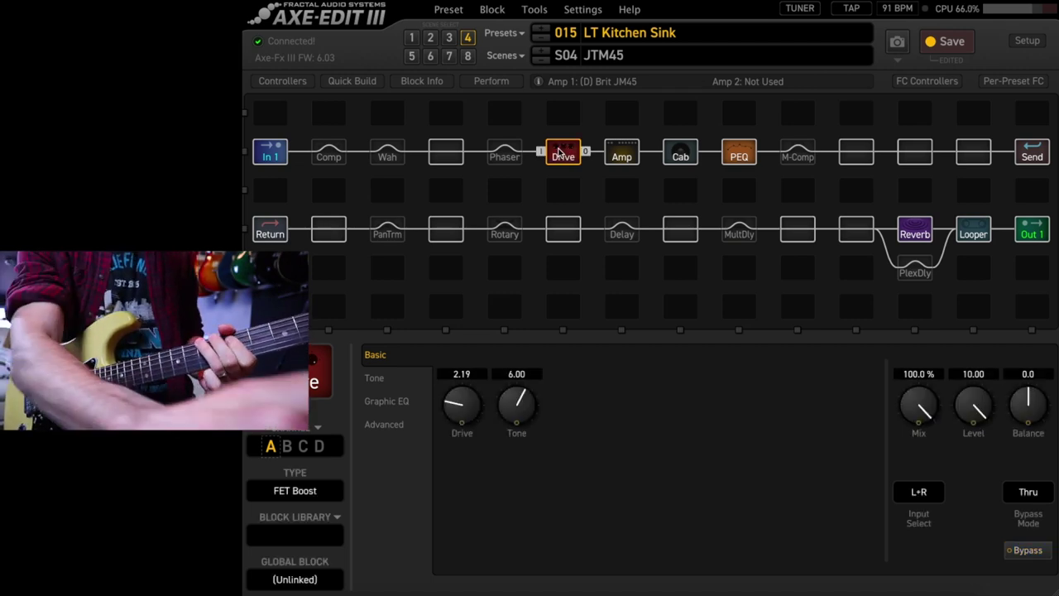
Step: Select and bypass the Dual Delay, then select and bypass the FET Boost drive
{"action": "left_click", "coordinate": [611, 235]}
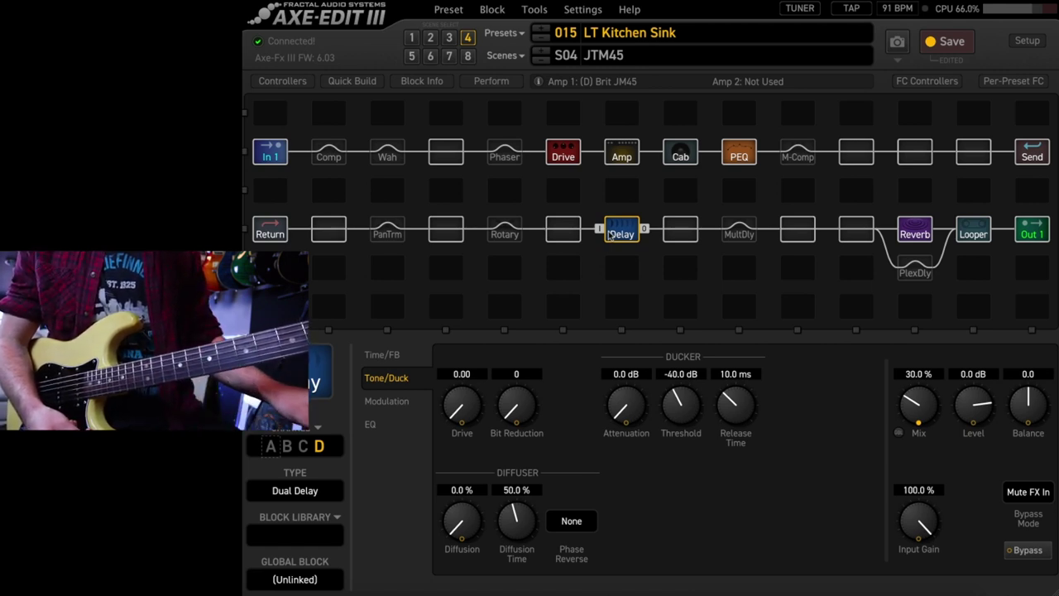
{"action": "left_click", "coordinate": [610, 236]}
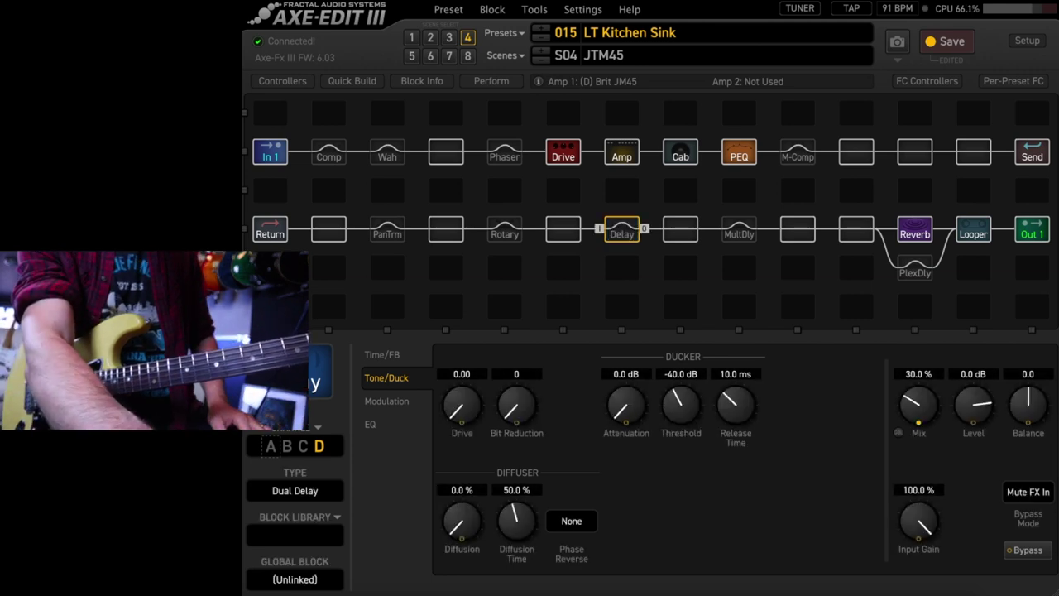
{"action": "left_click", "coordinate": [555, 163]}
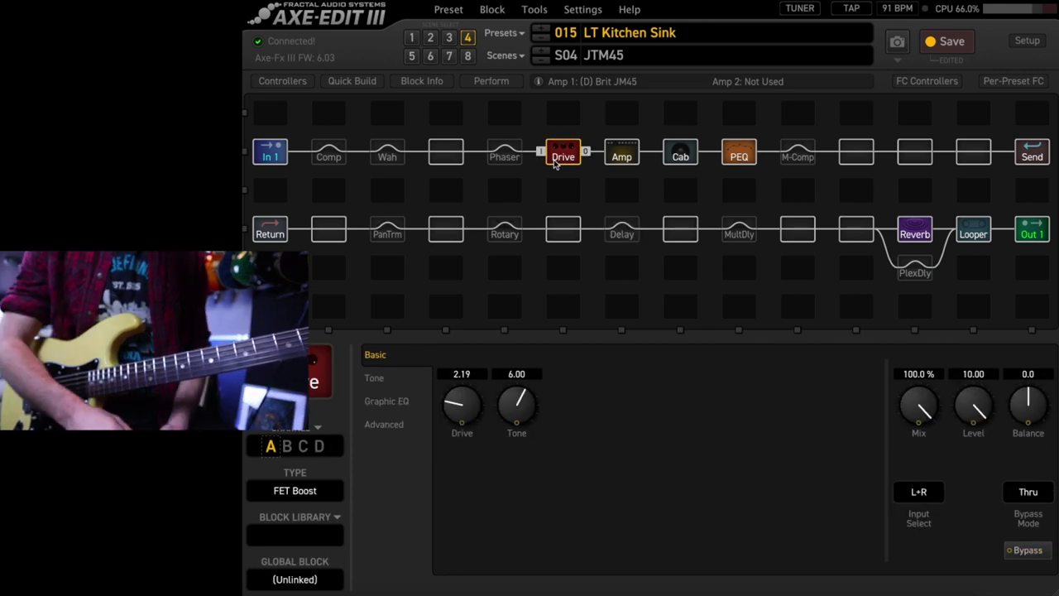
{"action": "left_click", "coordinate": [554, 163]}
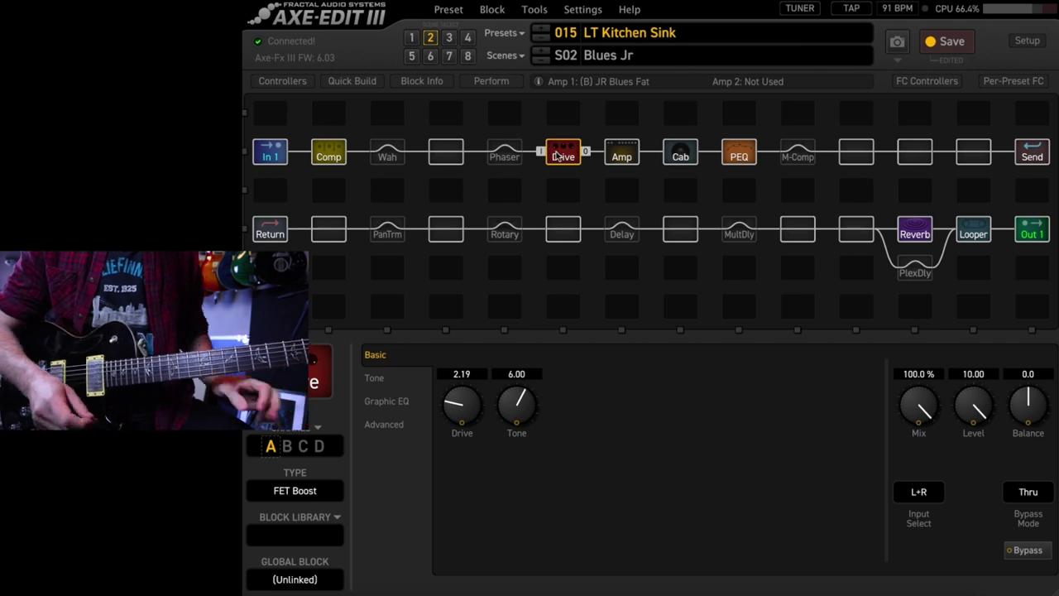
Step: Check the bypassed Studio Compressor, then switch to scene S01 Atomica (CS2 HOLD BOOST)
{"action": "left_click", "coordinate": [329, 156]}
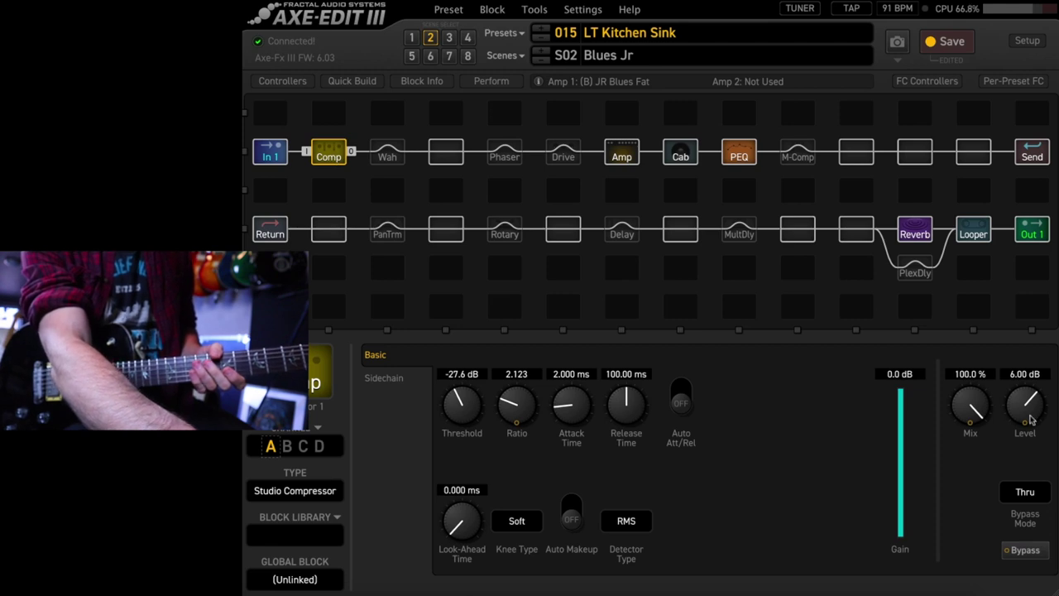
{"action": "left_click", "coordinate": [413, 38]}
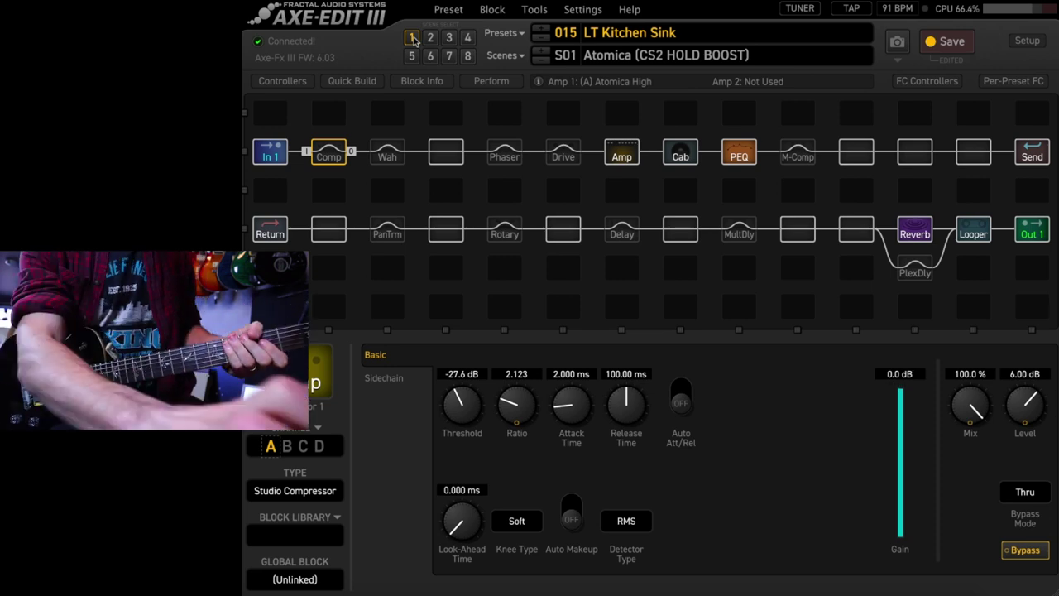
Step: Show the Atomica High amp's preamp page, with the T808 input boost at 18.00 dB
{"action": "left_click", "coordinate": [622, 152]}
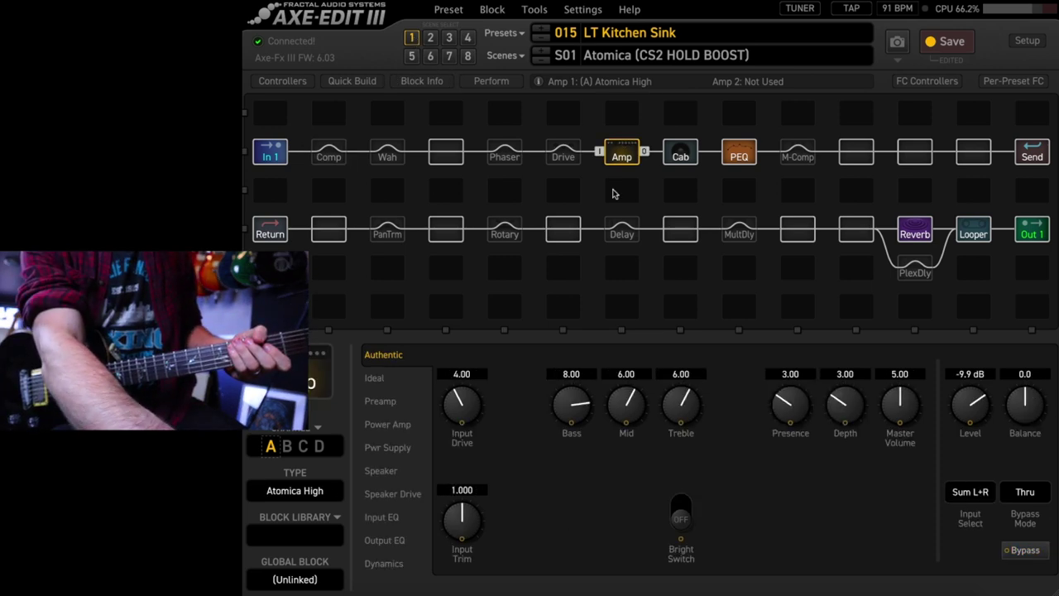
{"action": "left_click", "coordinate": [394, 401]}
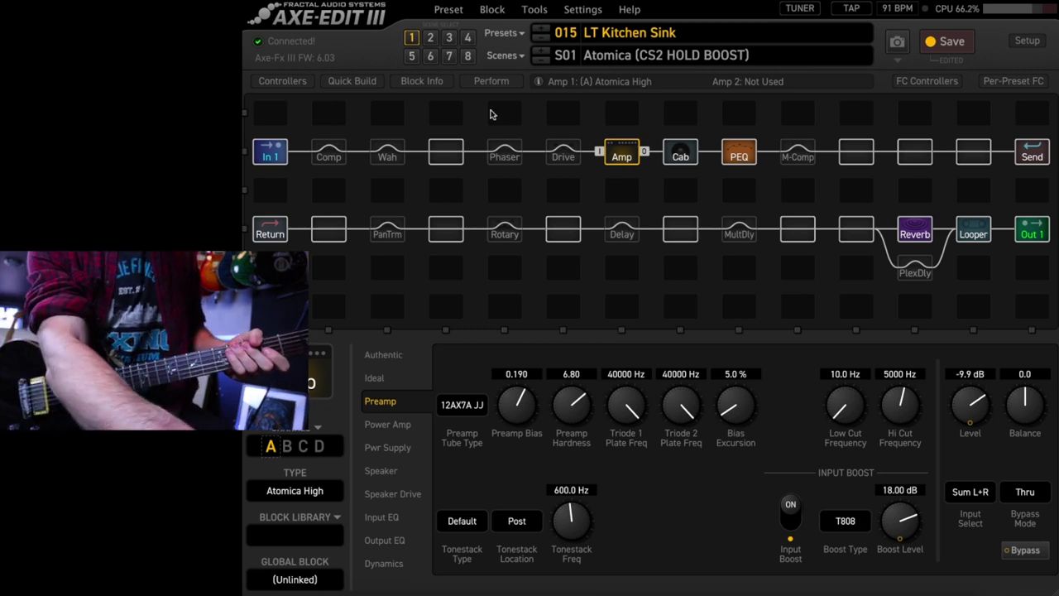
Step: Switch to scene S03 LT C++ and view the USA IIC++ amp's Authentic, then Ideal pages
{"action": "left_click", "coordinate": [458, 39]}
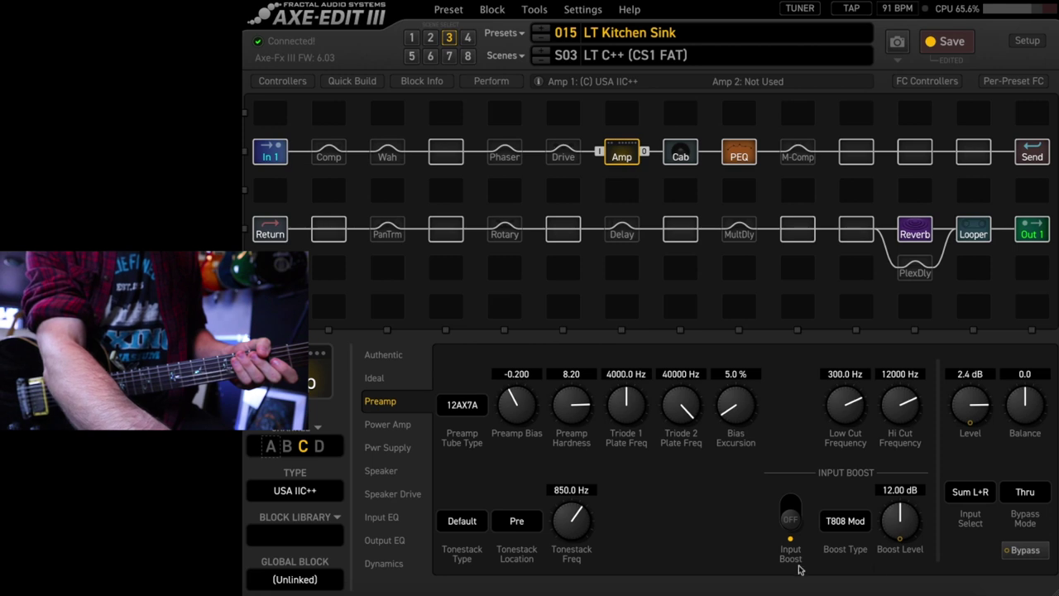
{"action": "left_click", "coordinate": [380, 354]}
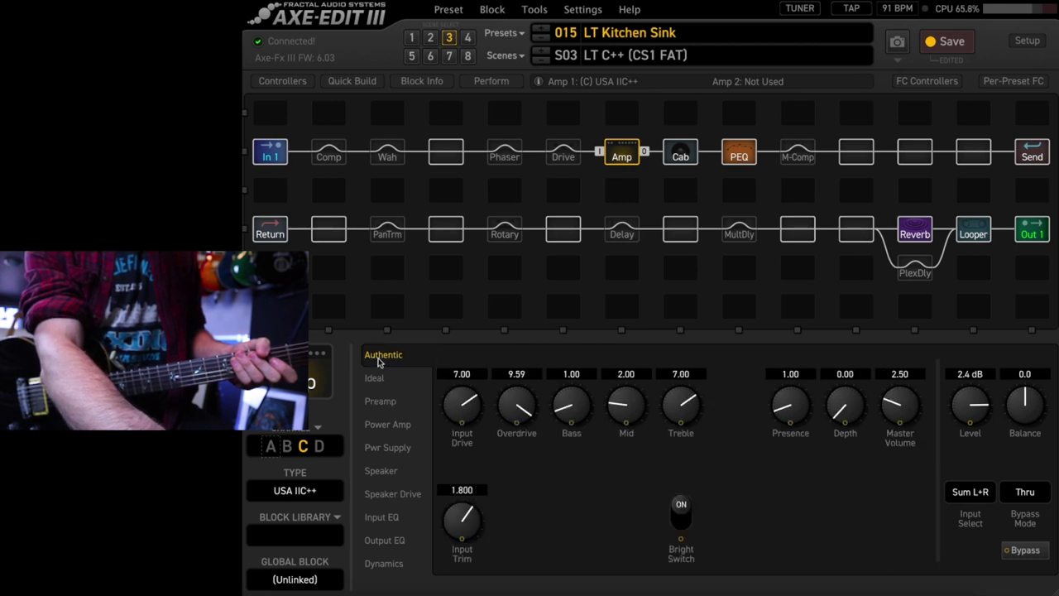
{"action": "left_click", "coordinate": [401, 383]}
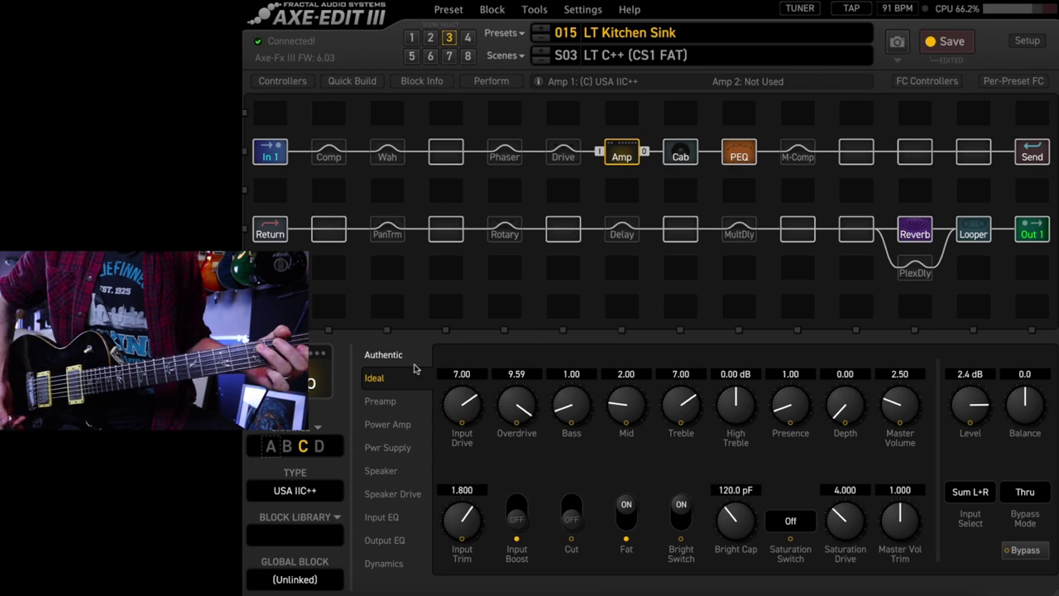
{"action": "right_click", "coordinate": [515, 521]}
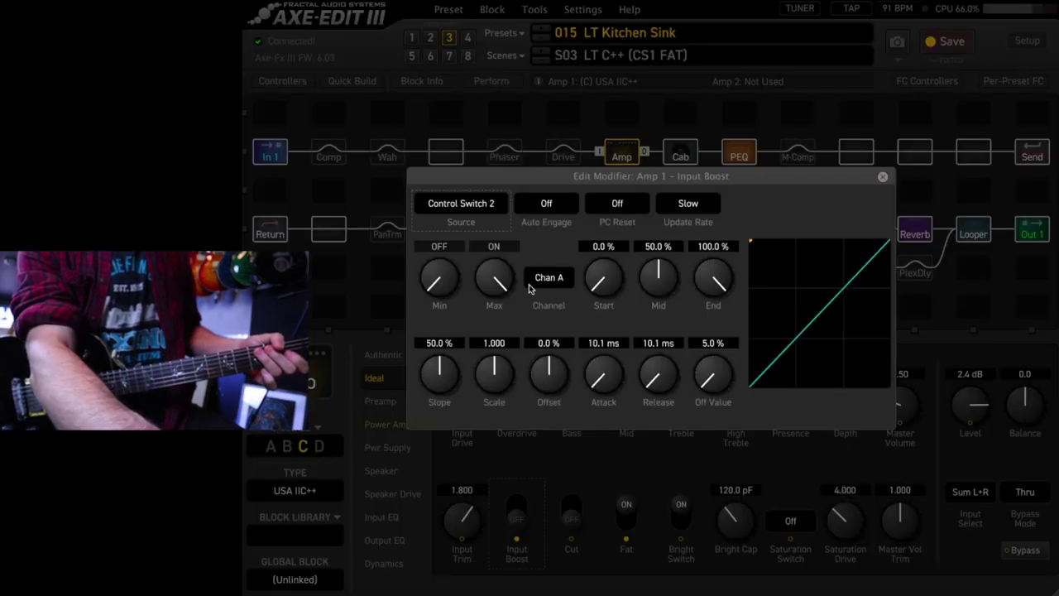
{"action": "left_click", "coordinate": [883, 178]}
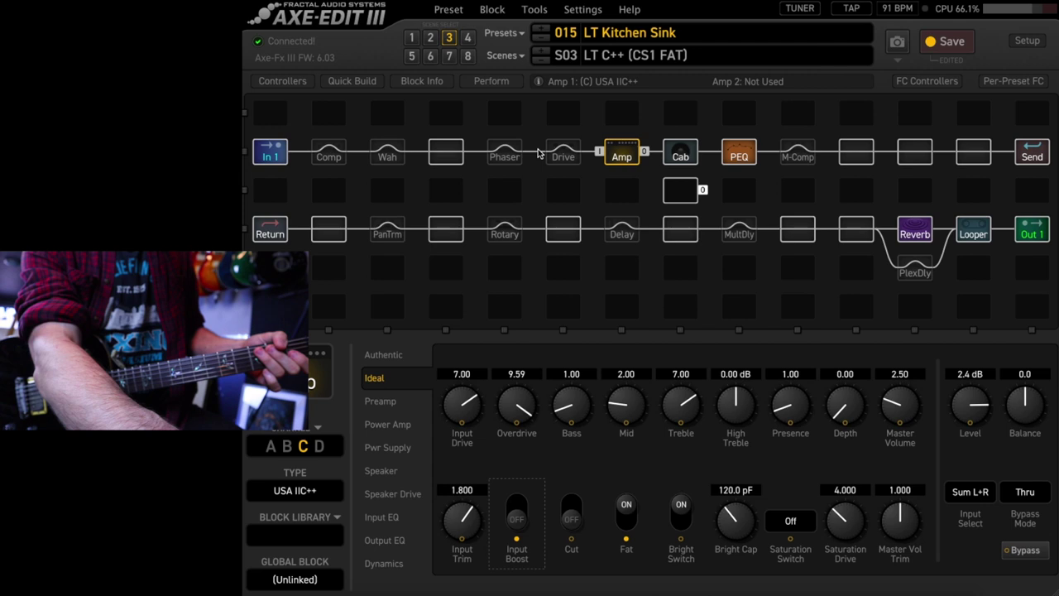
Step: Select the FET Boost drive, then show the Quad-Tap Delay (Delay 1 3.0 ms, Delay 2 6.0 ms, Mix 35%)
{"action": "left_click", "coordinate": [562, 154]}
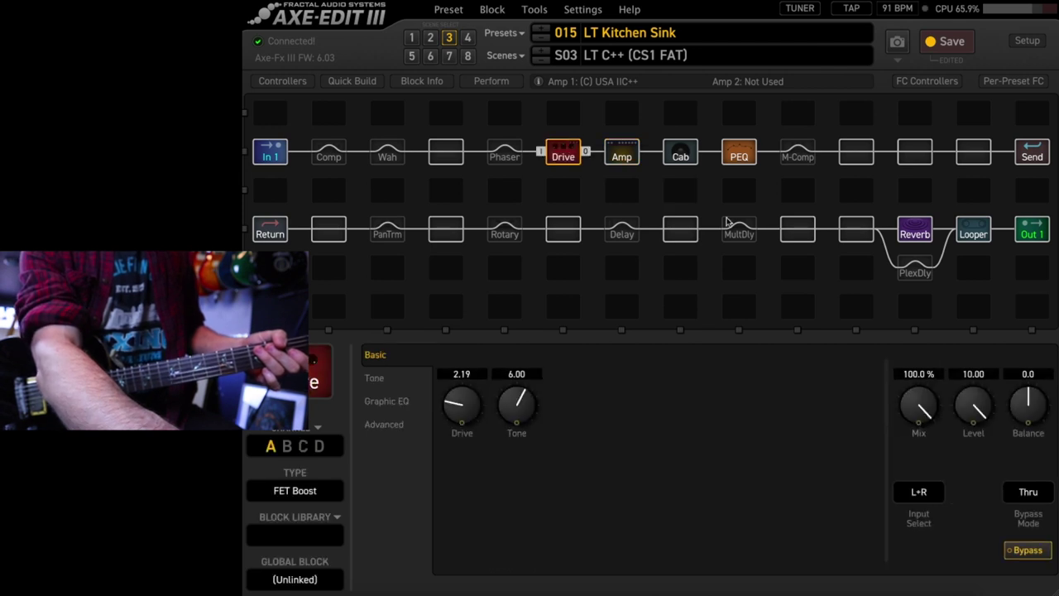
{"action": "left_click", "coordinate": [745, 235]}
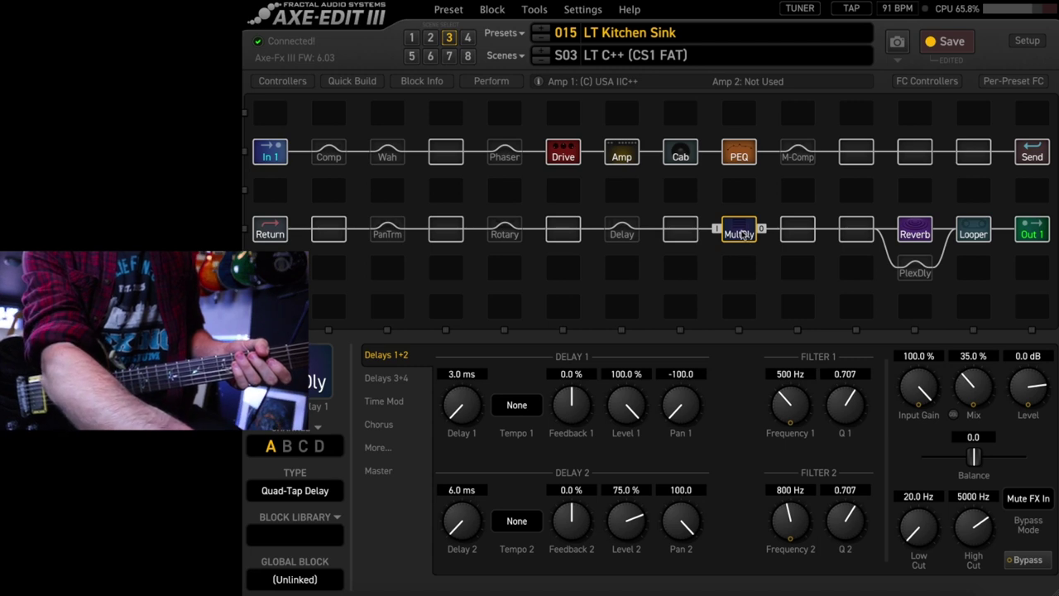
Step: Take the M-Comp block out of bypass (Mid band 90.0 Hz crossover, -18.0 dB threshold, 2.000 ratio)
{"action": "left_click", "coordinate": [799, 155]}
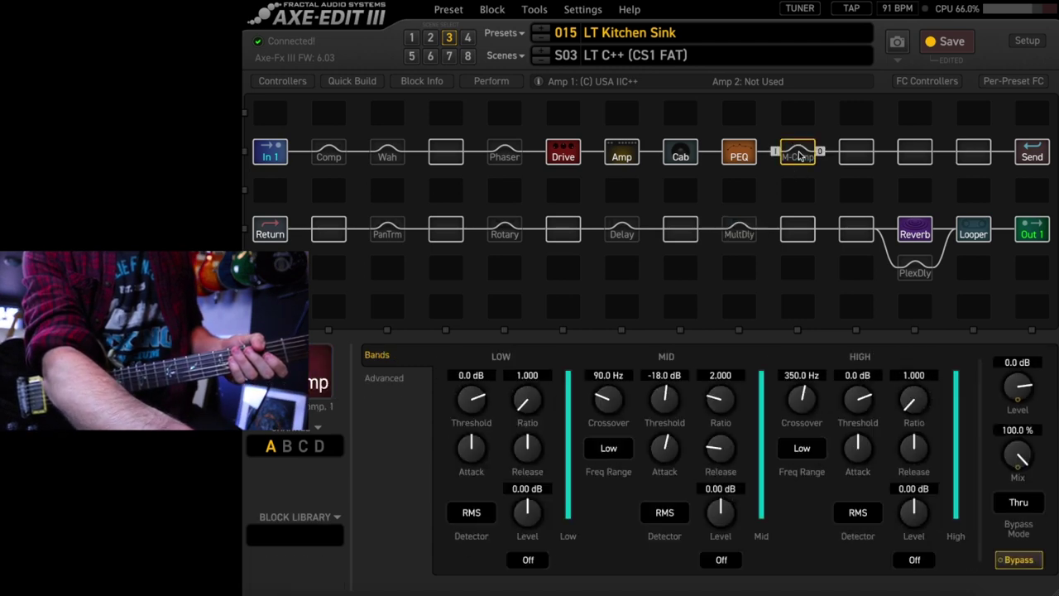
{"action": "left_click", "coordinate": [800, 156]}
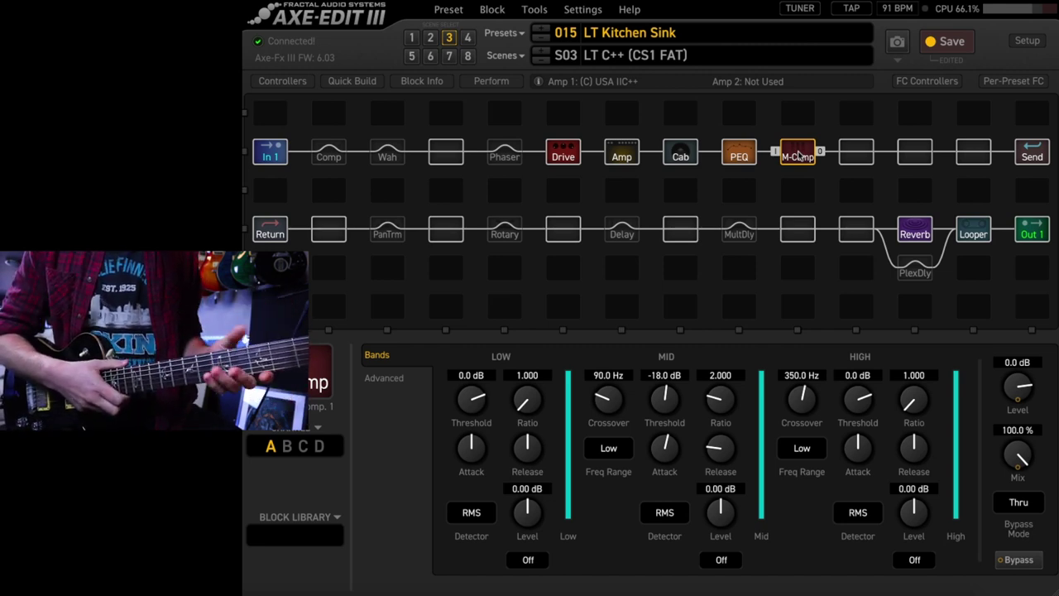
Step: Bypass the multiband compressor and Drive block, and engage the Studio Compressor
{"action": "left_click", "coordinate": [798, 154], "text": "ctrl"}
{"action": "left_click", "coordinate": [560, 151]}
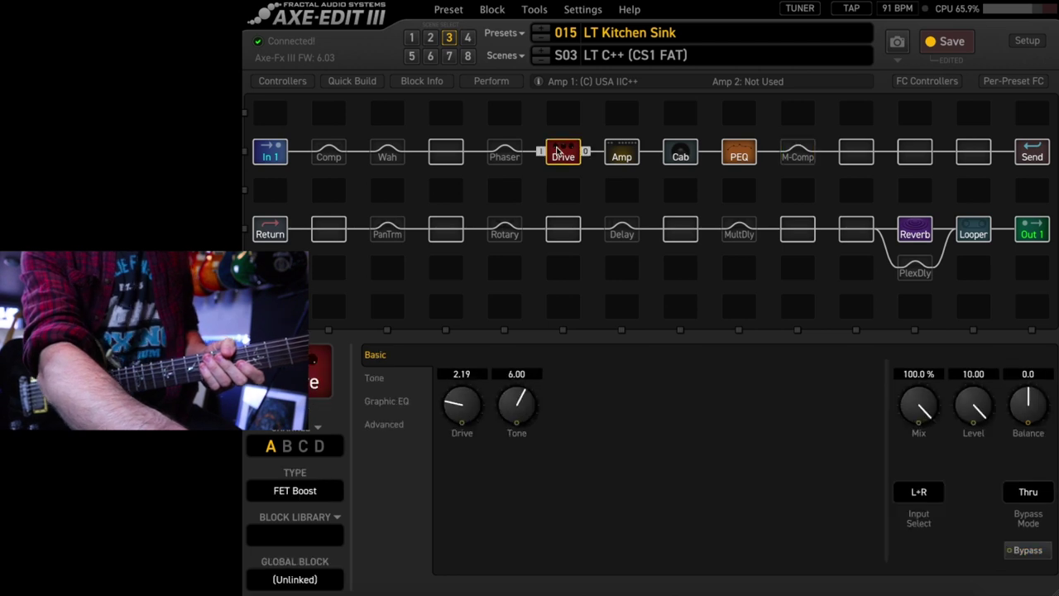
{"action": "left_click", "coordinate": [560, 150], "text": "ctrl"}
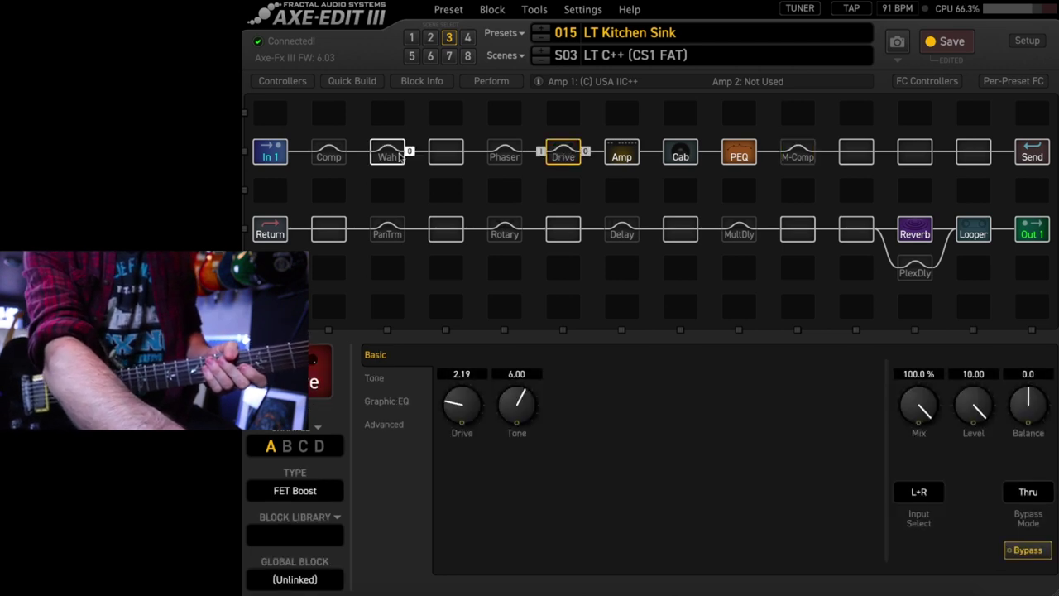
{"action": "left_click", "coordinate": [331, 151]}
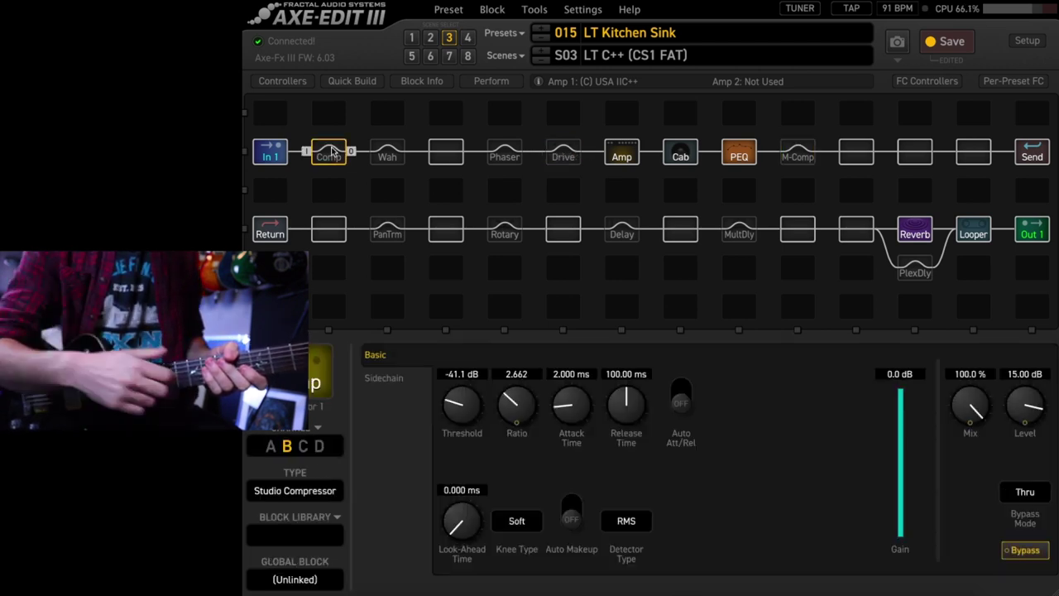
{"action": "left_click", "coordinate": [331, 151], "text": "ctrl"}
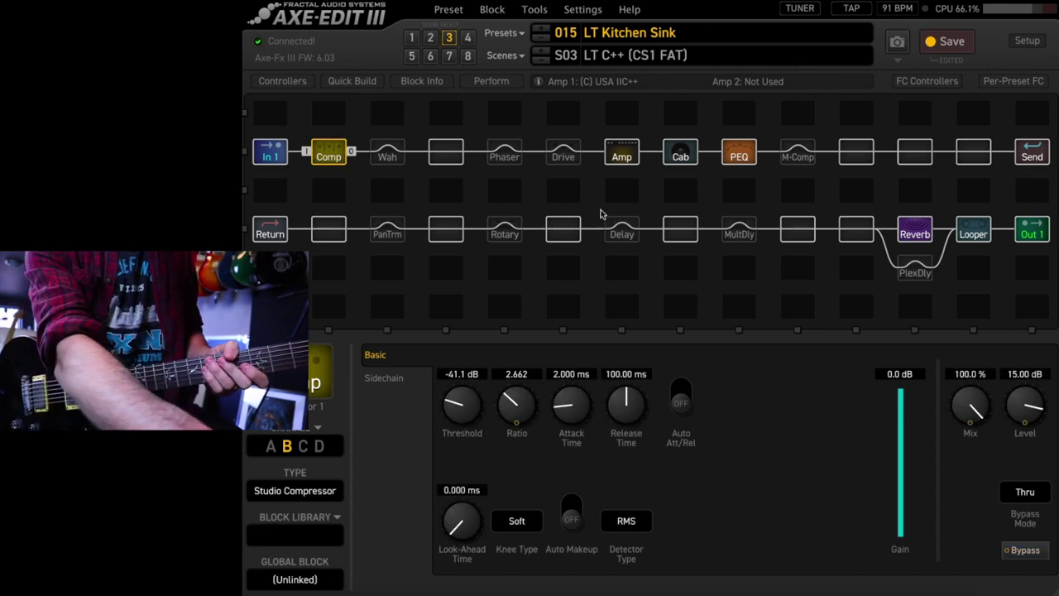
Step: Bypass the Reverb block and engage the Plex Verb delay in its place
{"action": "left_click", "coordinate": [927, 228]}
{"action": "left_click", "coordinate": [927, 229], "text": "ctrl"}
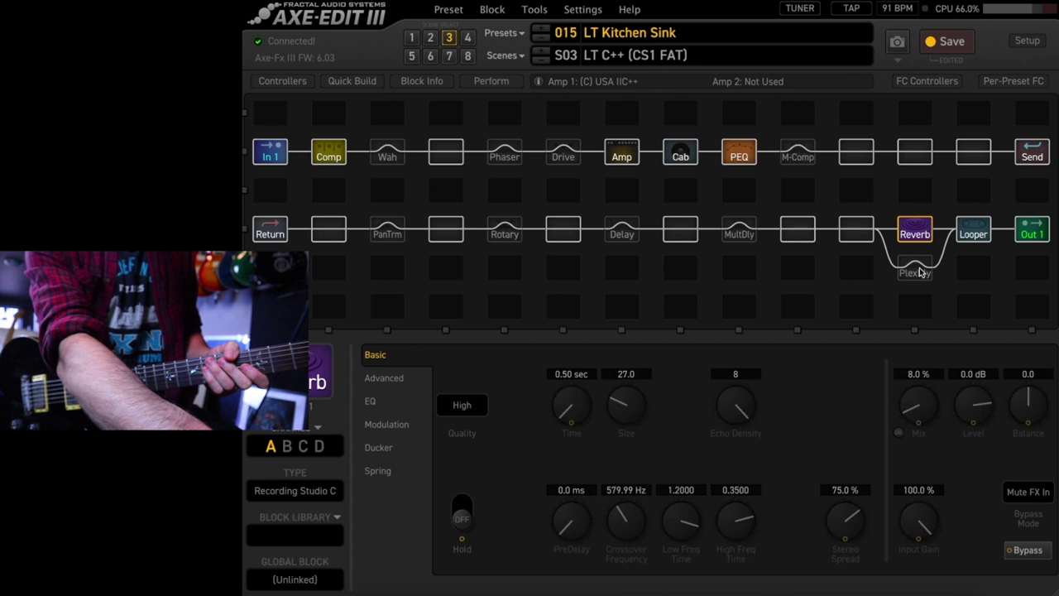
{"action": "left_click", "coordinate": [920, 273]}
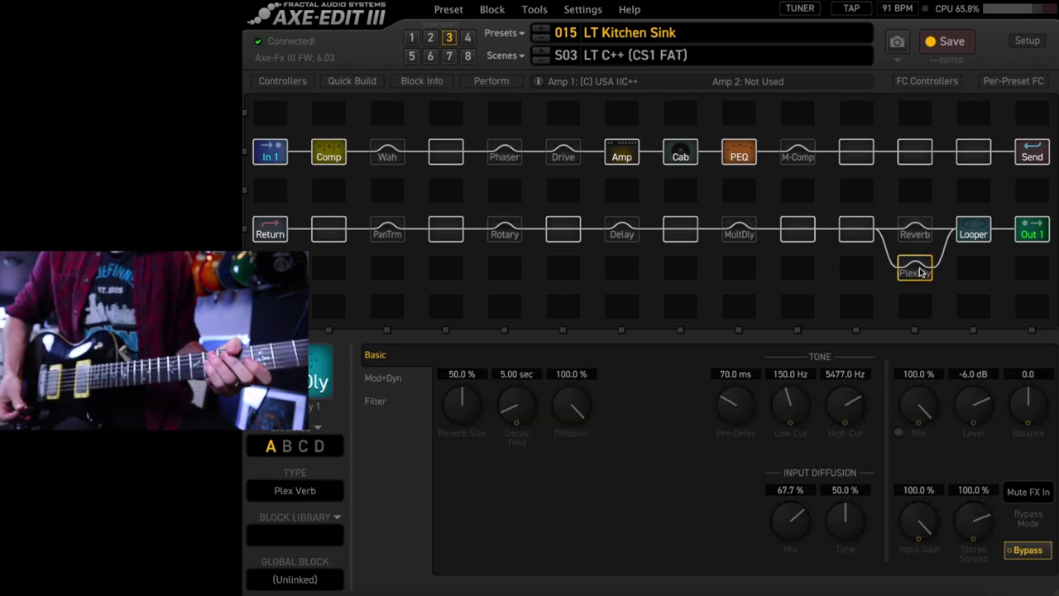
{"action": "left_click", "coordinate": [920, 273], "text": "ctrl"}
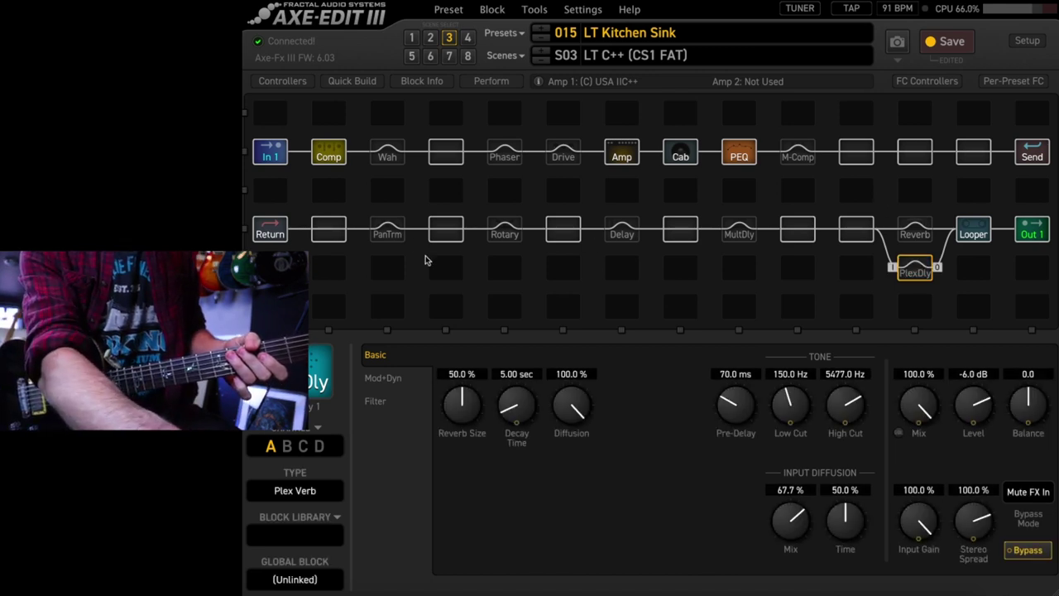
Step: Turn on the PanTrm tremolo, then show the Studio Compressor's Threshold, Ratio, Attack and Level settings
{"action": "left_click", "coordinate": [393, 235]}
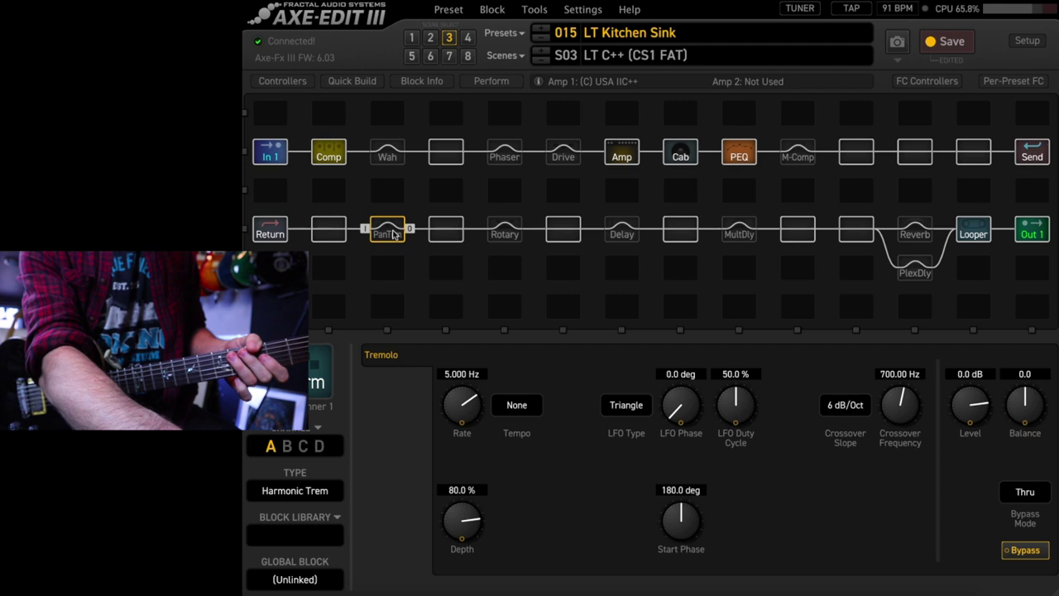
{"action": "left_click", "coordinate": [329, 158]}
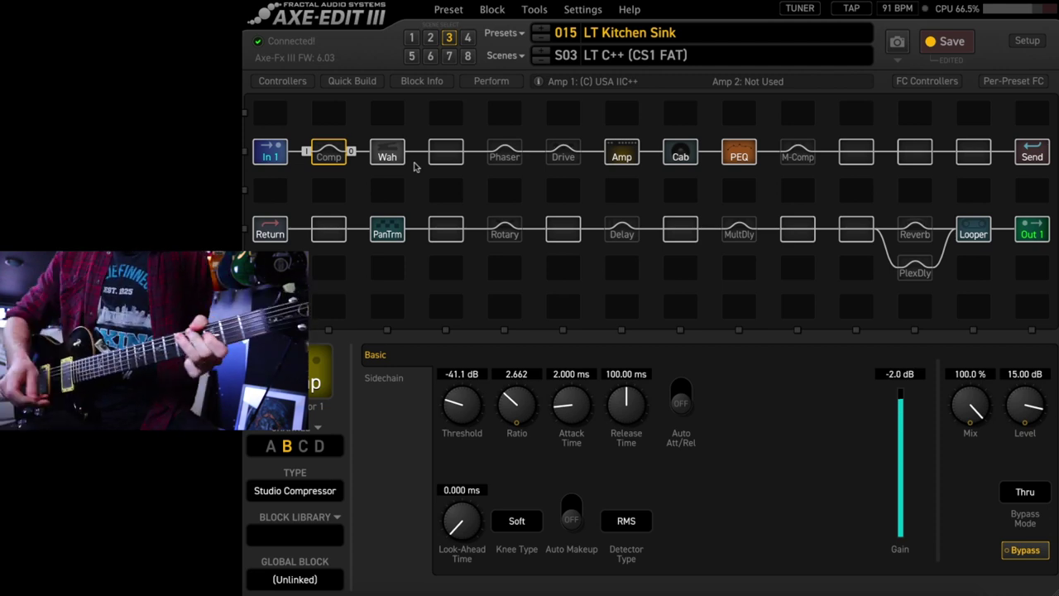
Step: Show the second-row PanTrm block's tremolo page
{"action": "left_click", "coordinate": [384, 236]}
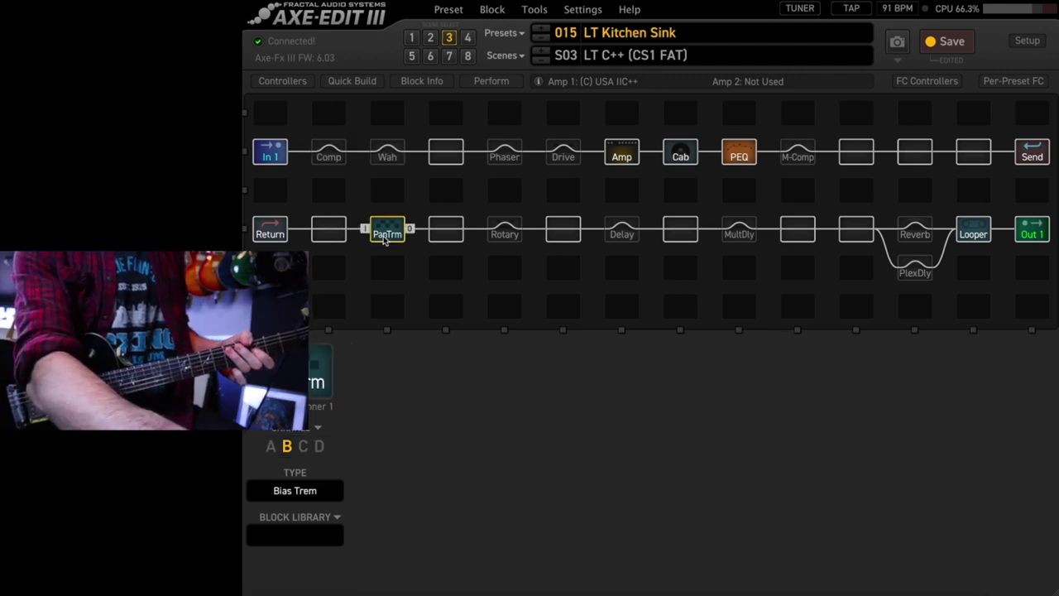